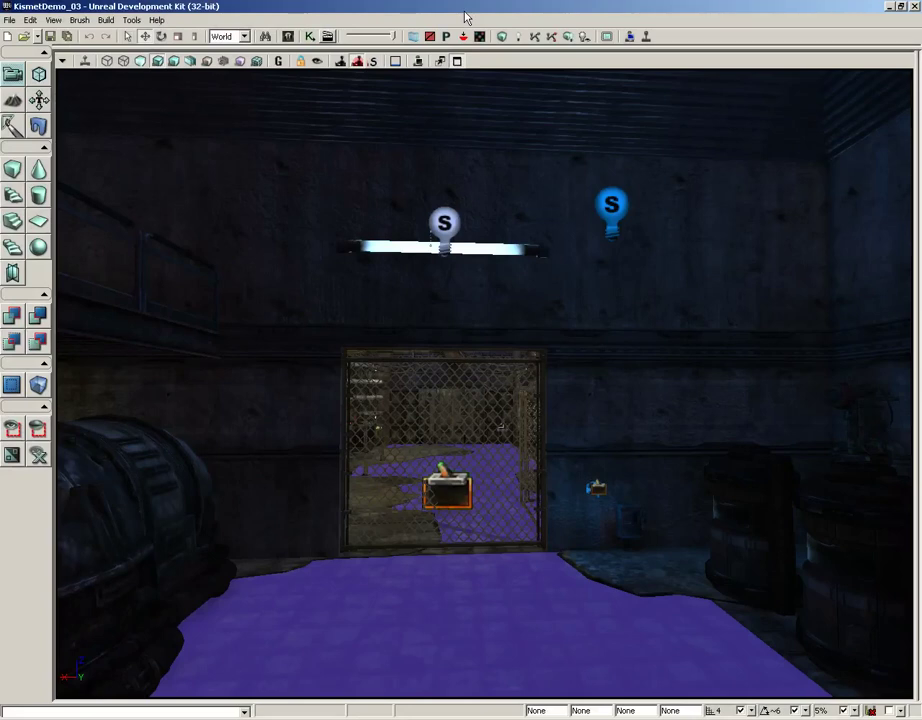
- Open UnrealKismet and fit every sequence node in view
left_click(313, 37)
mouse_move(407, 251)
left_mouse_down()
mouse_move(395, 238)
mouse_move(335, 245)
mouse_move(440, 262)
mouse_move(253, 310)
left_mouse_up()
scroll(440, 262, "up", 3)
scroll(442, 284, "up", 3)
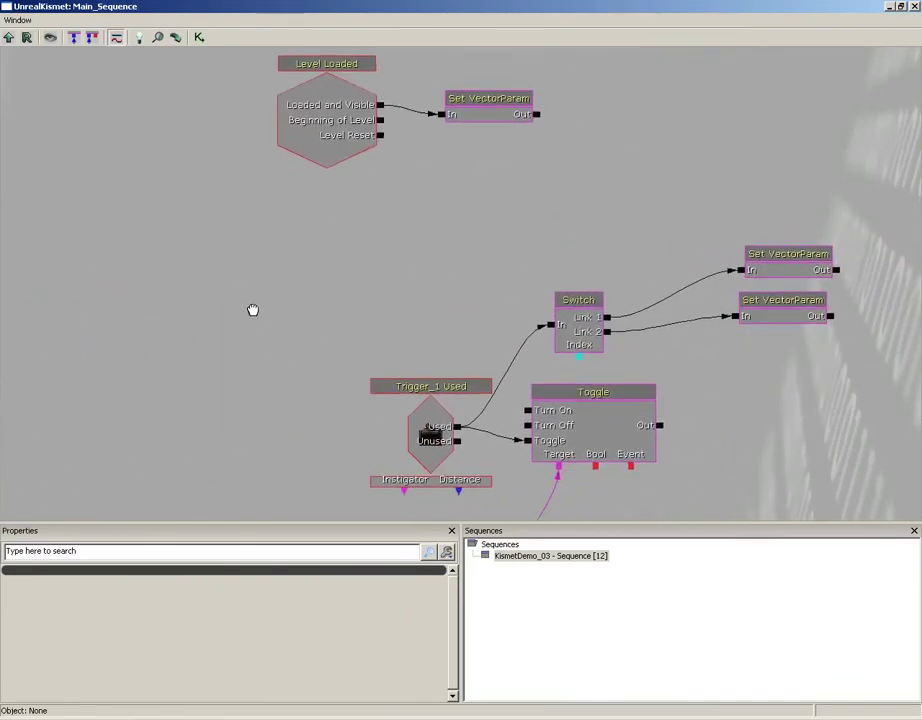
left_click(51, 39)
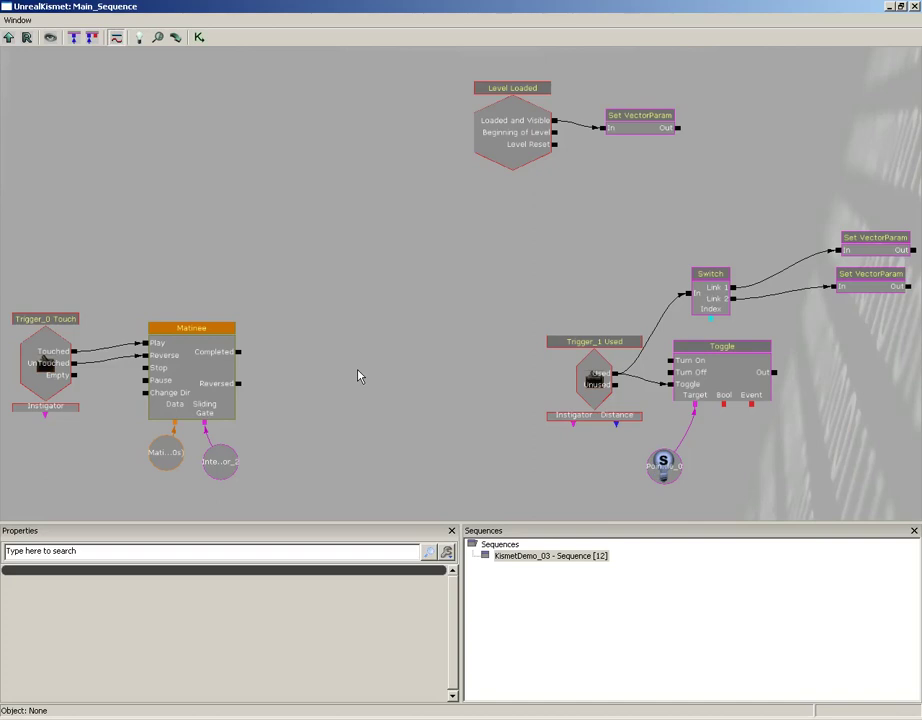
- Centre the Trigger_1, Toggle and Switch nodes on the canvas
mouse_move(302, 356)
left_mouse_down()
mouse_move(552, 273)
mouse_move(294, 350)
left_mouse_up()
scroll(567, 334, "up", 2)
scroll(284, 218, "down", 1)
scroll(370, 251, "up", 1)
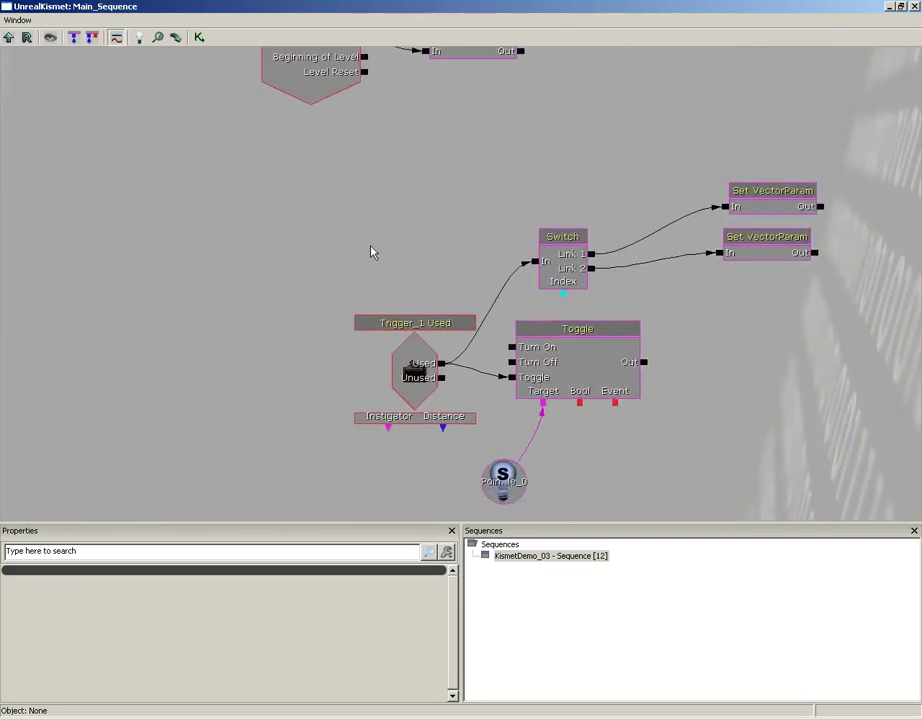
- Move the Trigger_1 Used event slightly to the left
left_click_drag(319, 198, 266, 200)
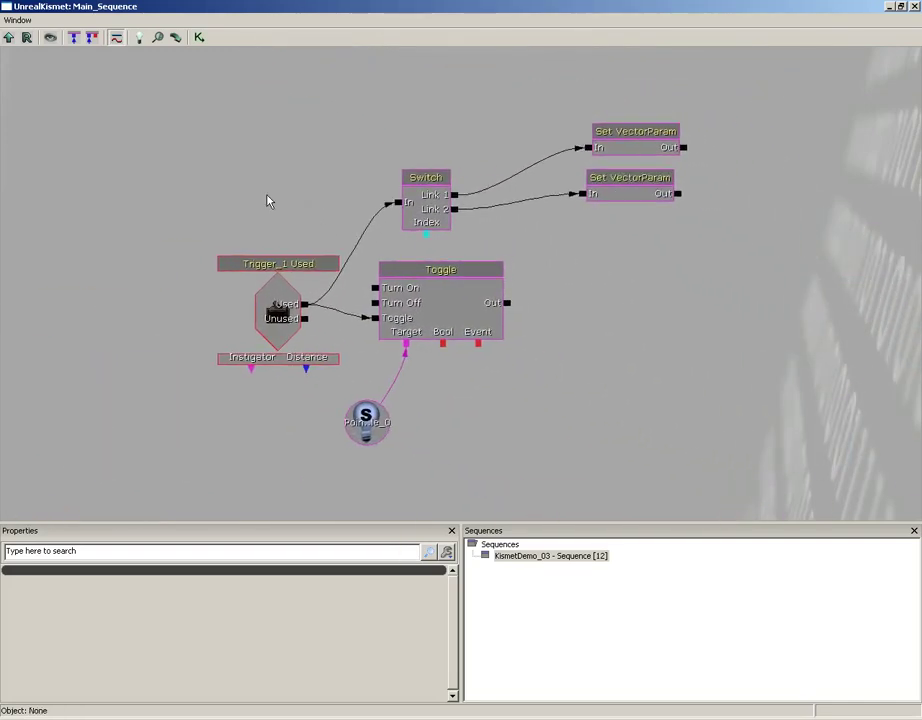
left_click(283, 312)
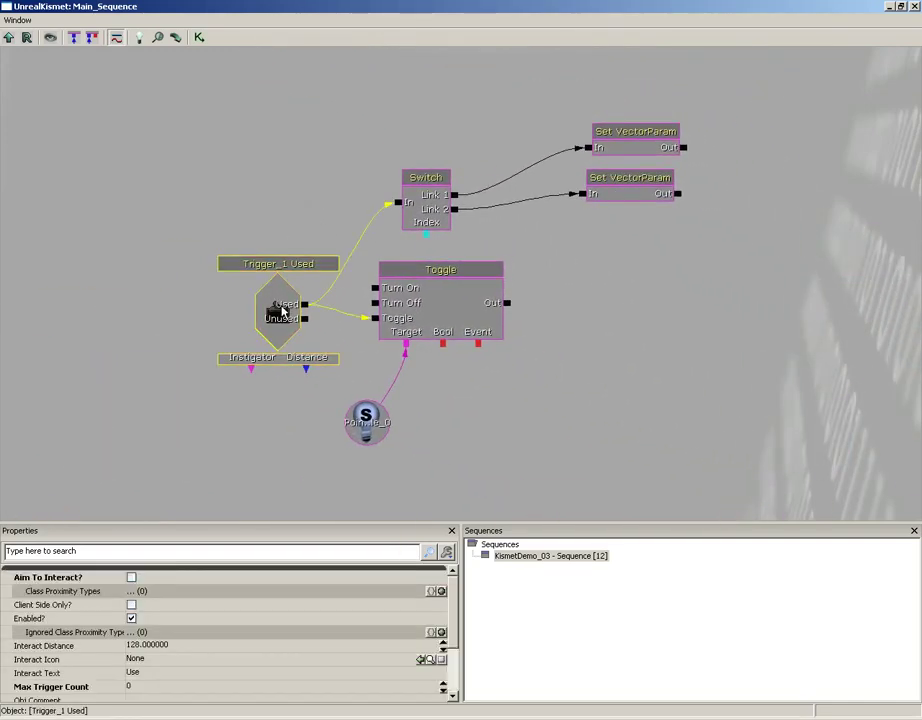
left_click_drag(283, 312, 243, 288, "ctrl")
left_click(191, 211)
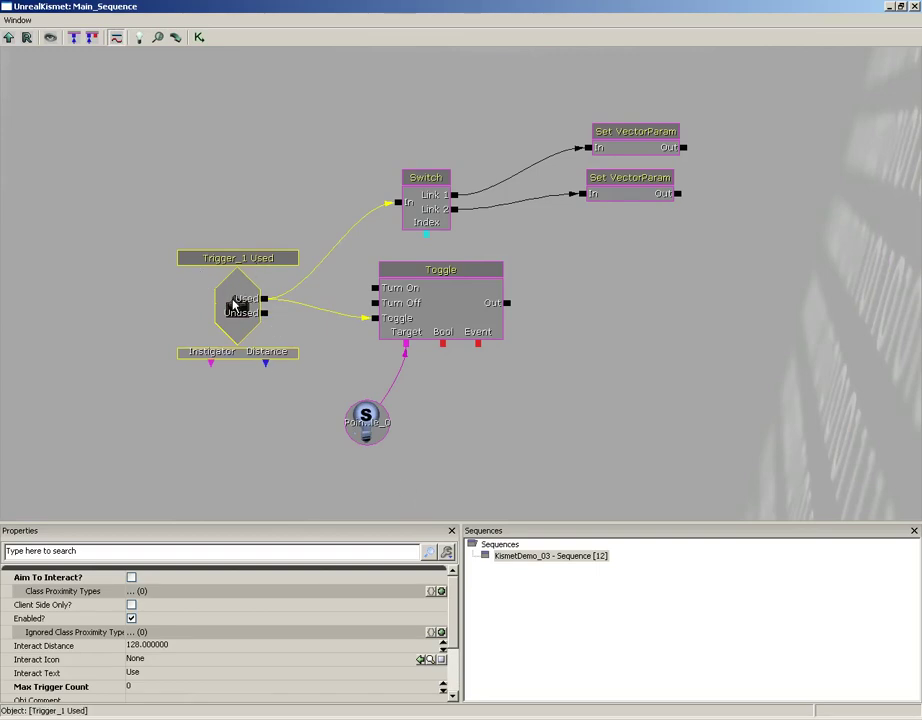
scroll(449, 619, "down", 3)
scroll(449, 619, "down", 2)
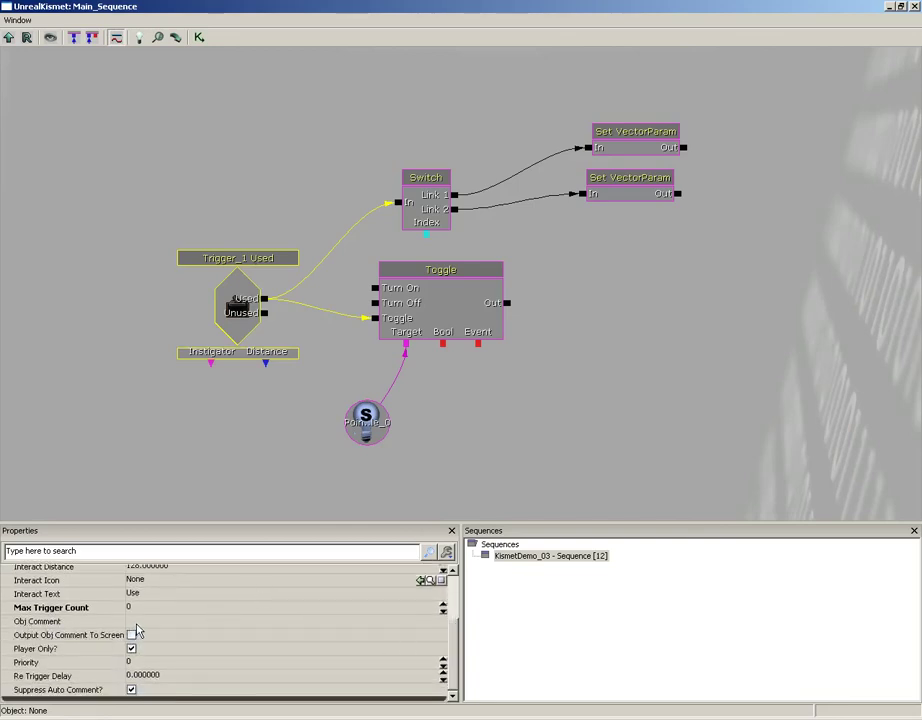
- Set Trigger_1 Used's Obj Comment to 'Player has used light switch trigger'
left_click(130, 626)
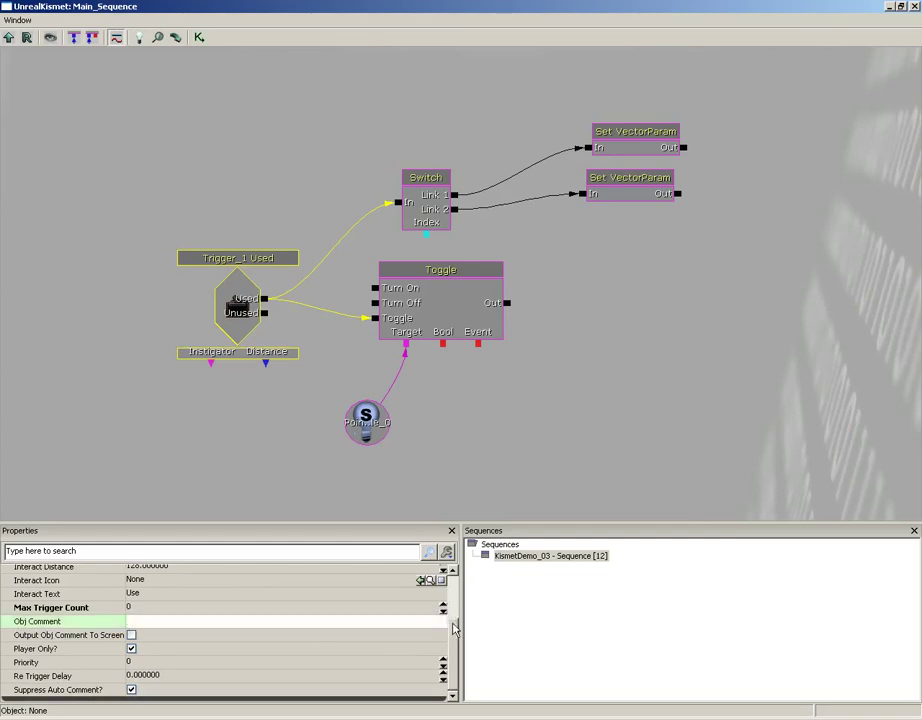
type("Player has used light swi")
type("tch trigger")
key("Return")
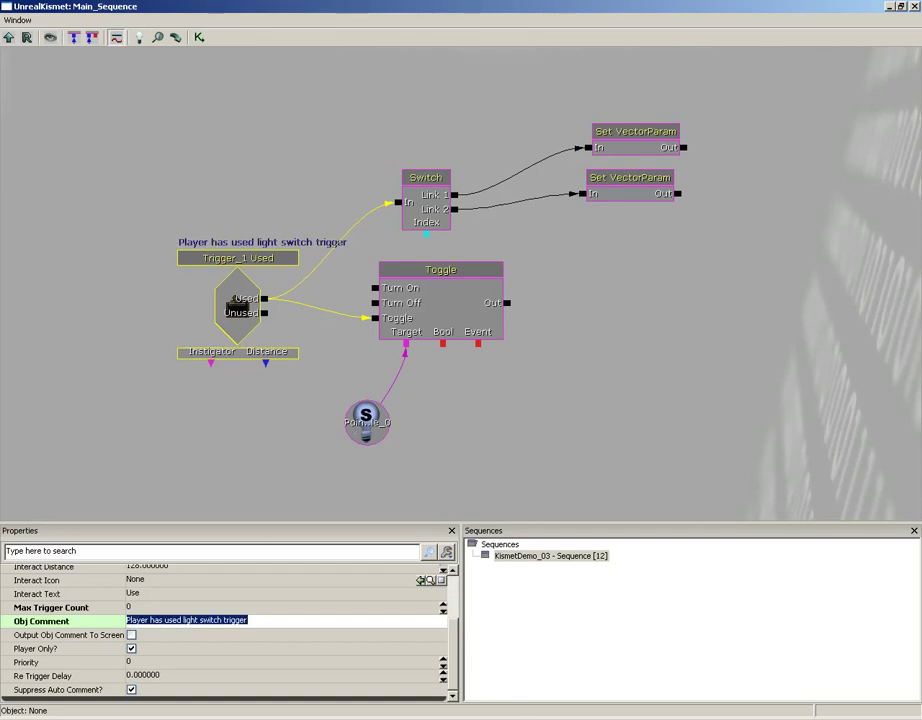
left_click(300, 366)
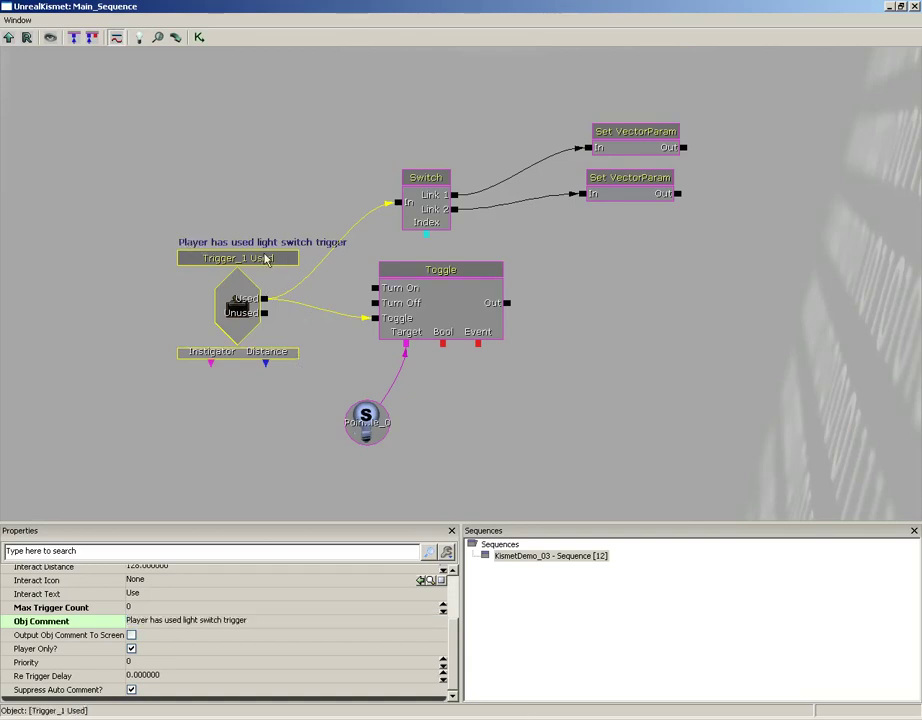
scroll(329, 298, "down", 1)
scroll(319, 232, "down", 3)
scroll(313, 181, "down", 2)
scroll(313, 293, "up", 5)
scroll(313, 293, "up", 1)
scroll(313, 293, "down", 2)
scroll(312, 293, "up", 1)
scroll(310, 330, "up", 2)
scroll(309, 300, "down", 3)
scroll(305, 270, "down", 1)
scroll(306, 310, "up", 3)
scroll(306, 322, "up", 2)
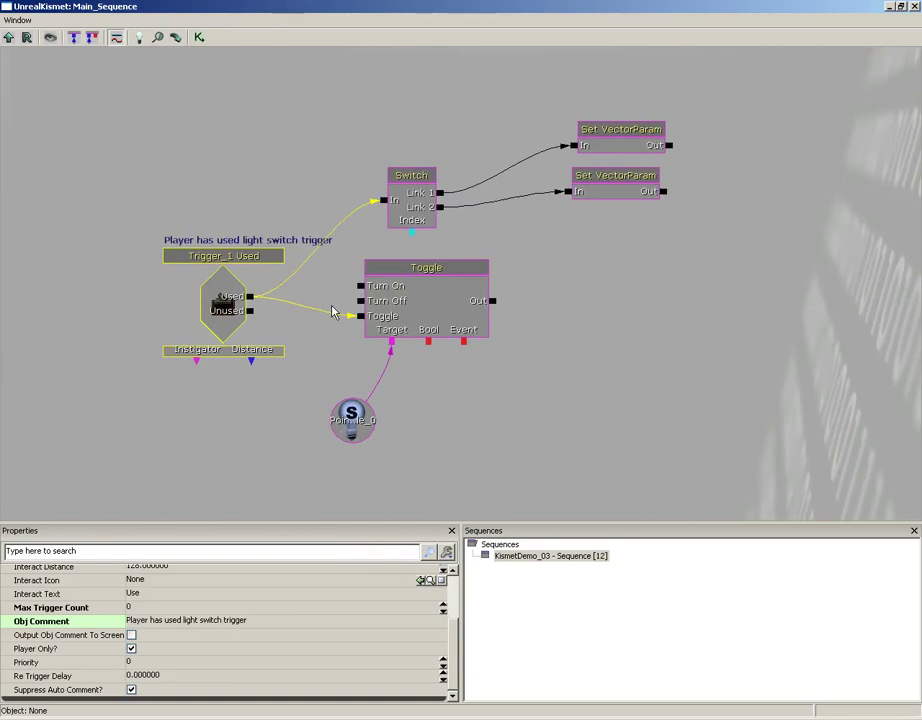
- Set the Switch node's Obj Comment to 'Switch between on and off states for material', fixing typos
left_click(412, 180)
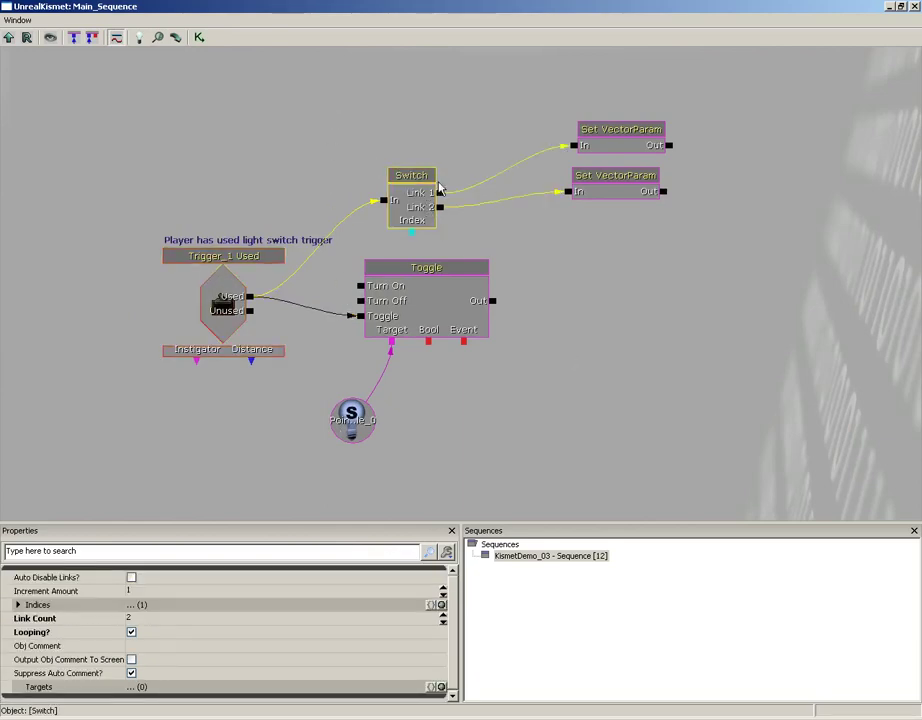
left_click(152, 646)
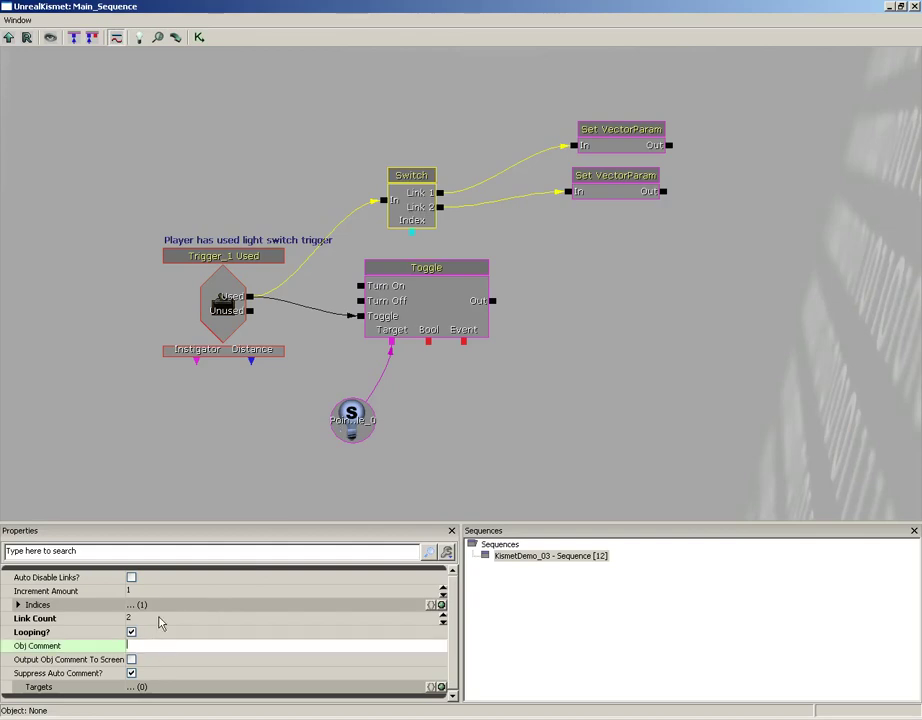
type("switbetween on and off set")
key("BackSpace")
key("BackSpace")
type("tates for material")
key("Return")
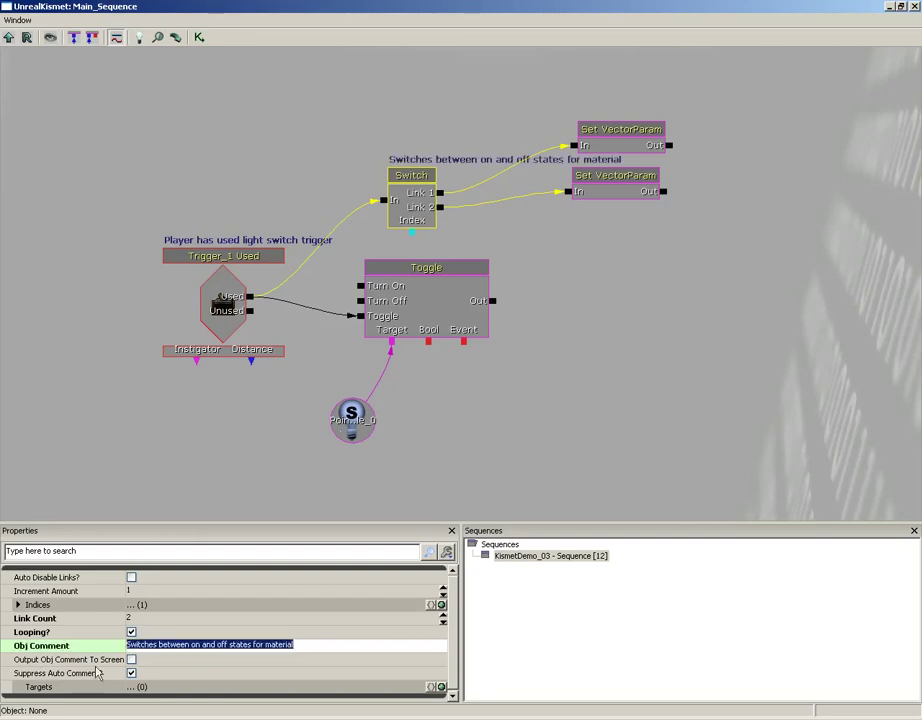
left_click(160, 648)
key("BackSpace")
key("BackSpace")
key("Return")
- Stack the two Set VectorParam nodes in a column right of the Switch
left_click_drag(605, 145, 577, 105)
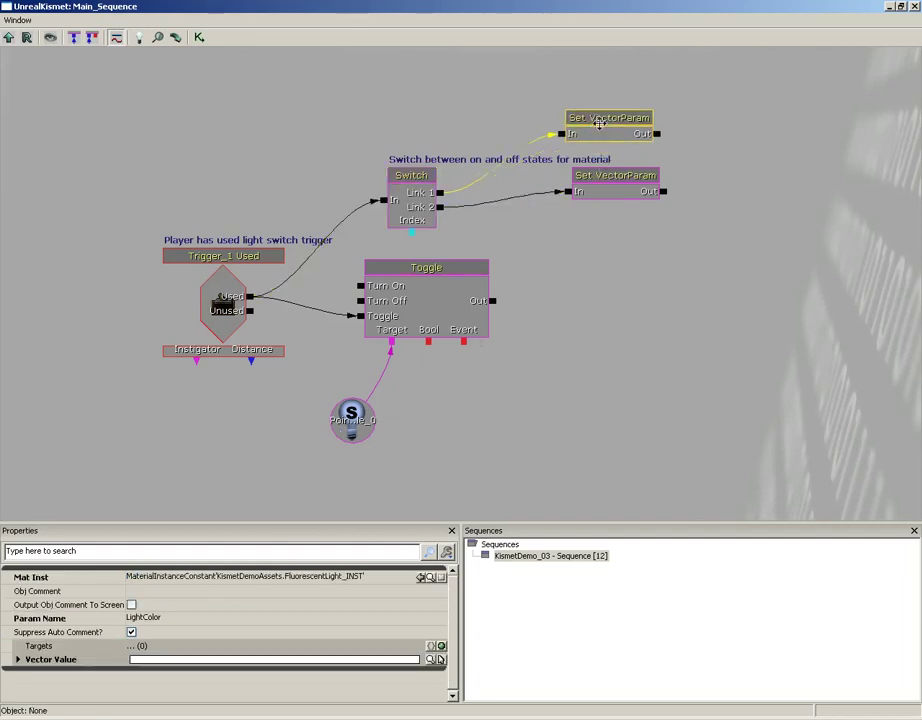
left_click_drag(593, 181, 578, 229)
left_click_drag(612, 291, 603, 321)
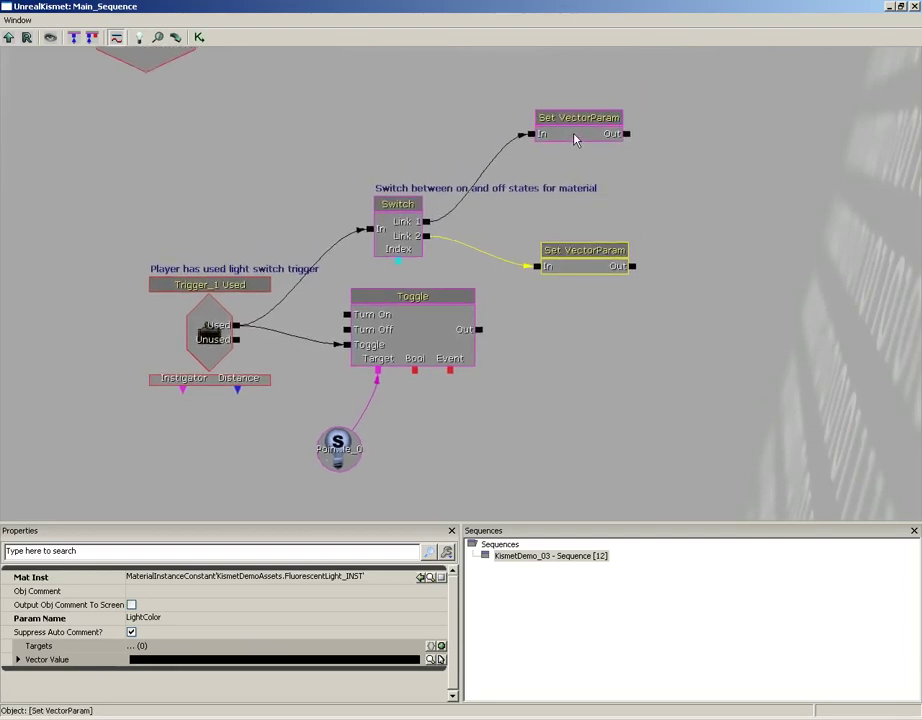
left_click(575, 135)
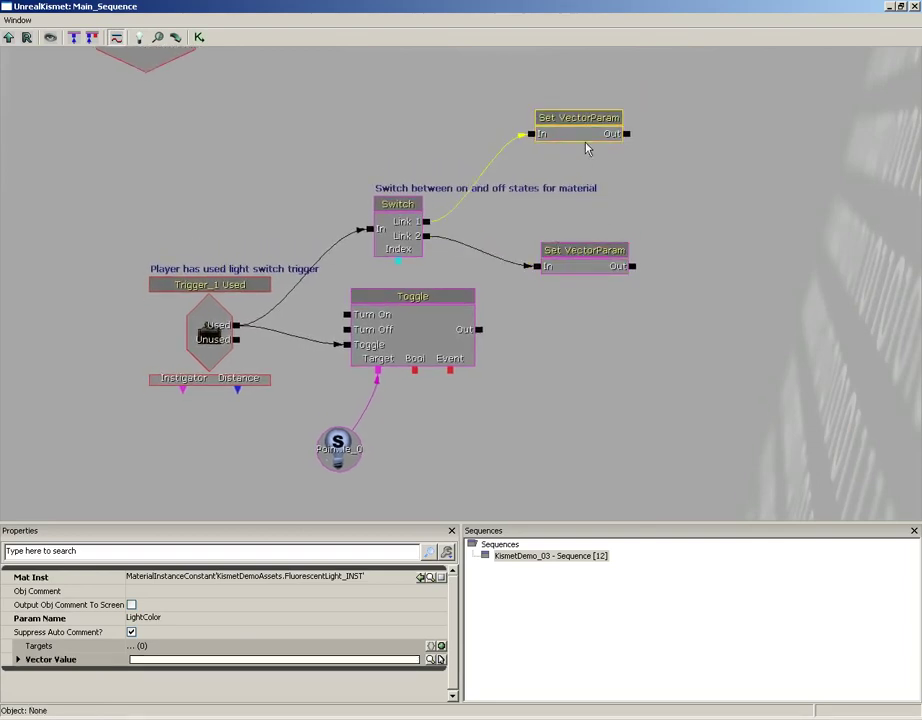
left_click_drag(587, 123, 593, 305, "ctrl")
left_click(591, 253)
left_click(603, 212)
left_click_drag(605, 212, 617, 250, "ctrl")
- Move the Toggle node and point light down and to the left
left_click(437, 330)
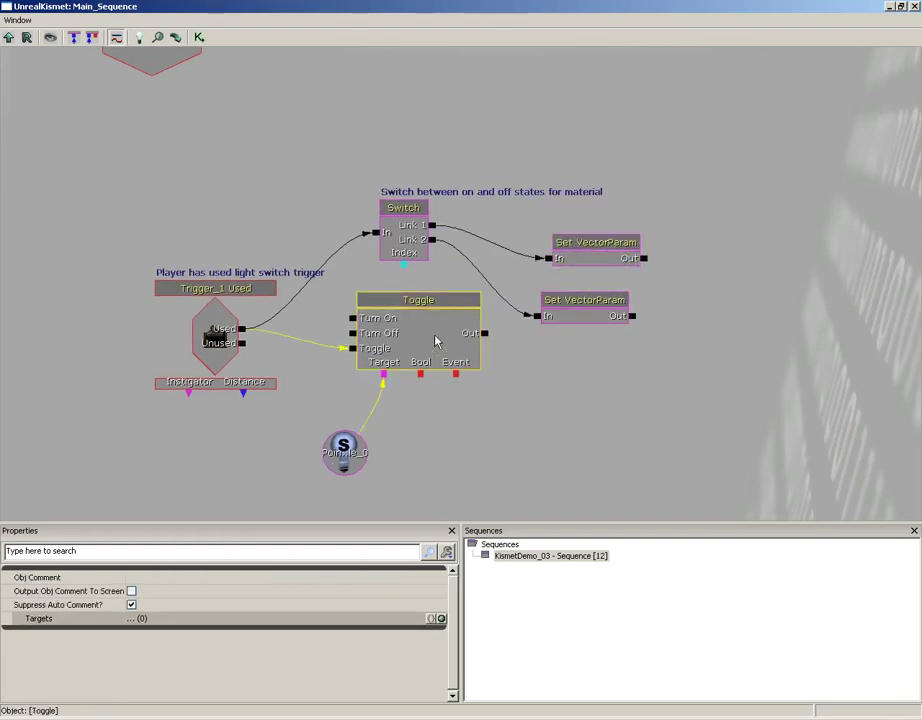
left_click_drag(437, 330, 419, 365, "ctrl")
left_click(344, 450)
left_click_drag(344, 450, 333, 457, "ctrl")
left_click(412, 360)
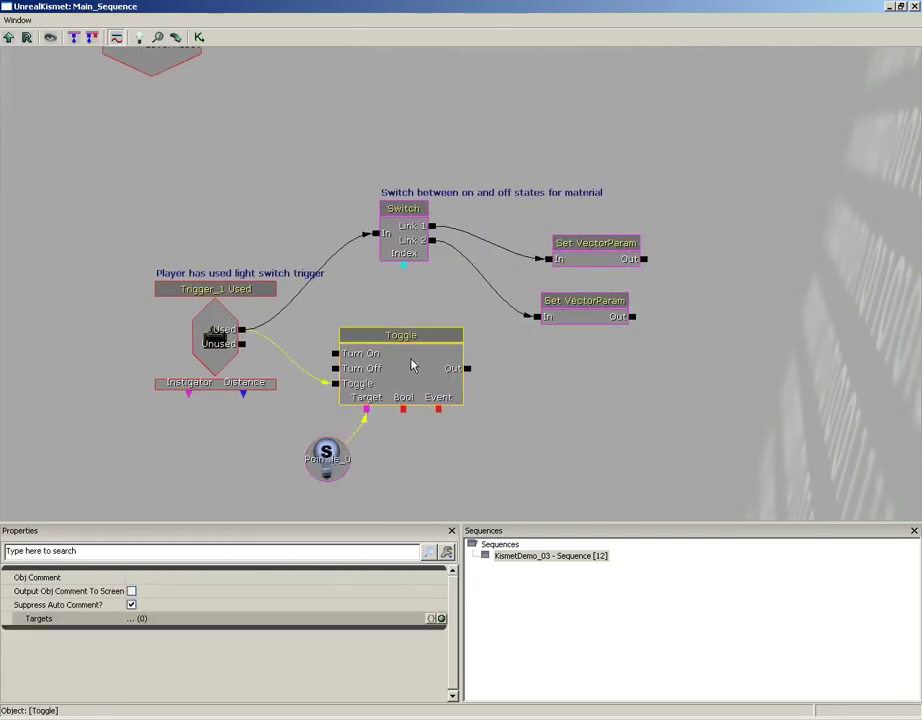
left_click_drag(412, 360, 395, 377, "ctrl")
left_click(587, 256)
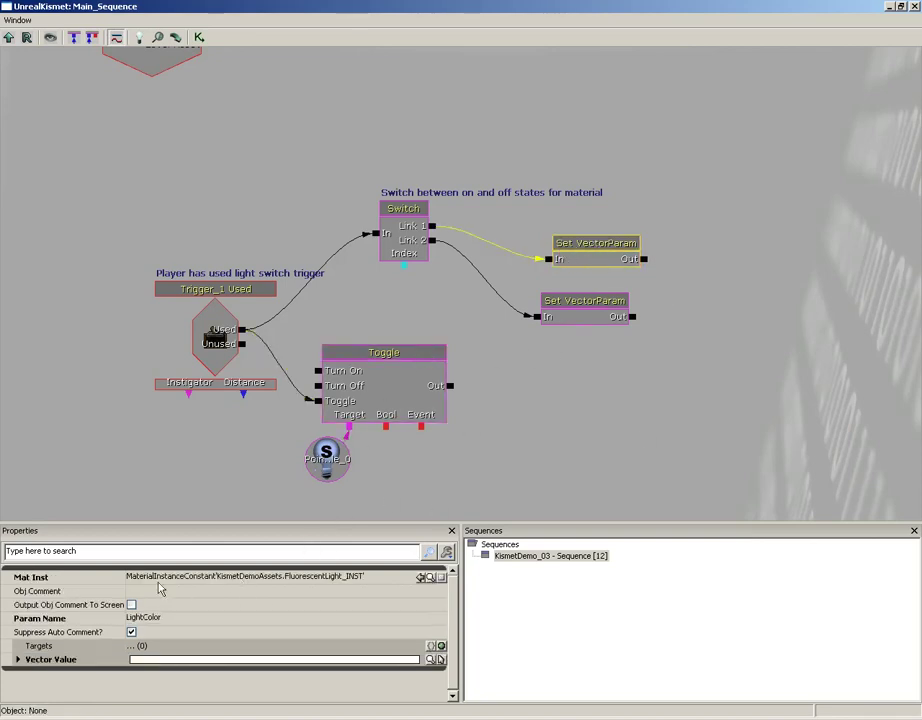
- Comment the Set VectorParam nodes 'Material ON state' and 'Material OFF state'
left_click(200, 591)
type("Material")
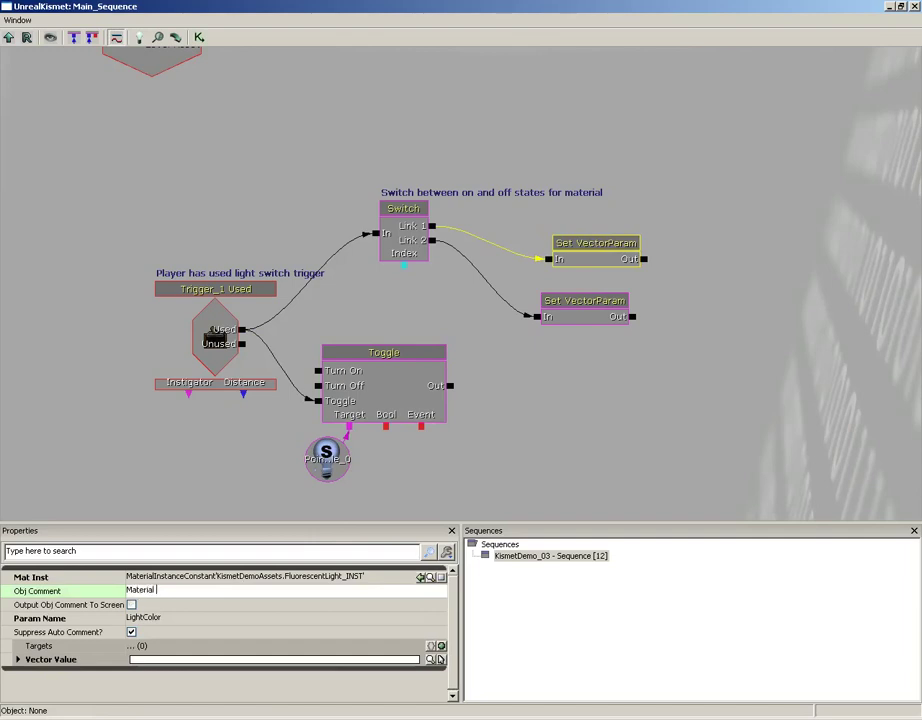
type(" ON state")
key("Return")
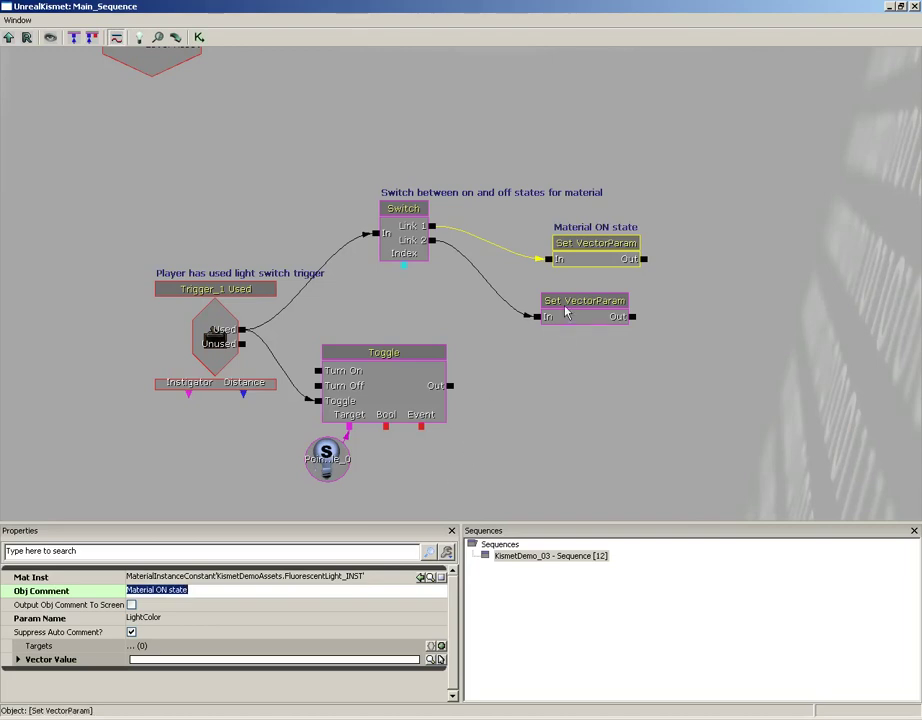
left_click(584, 301)
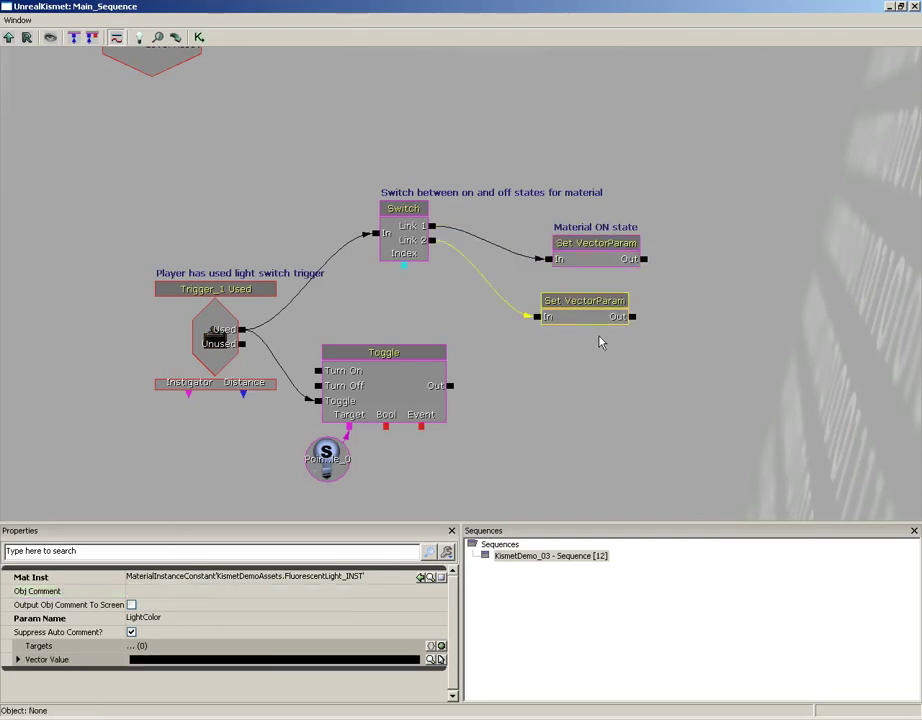
left_click(169, 591)
type("Material ON state")
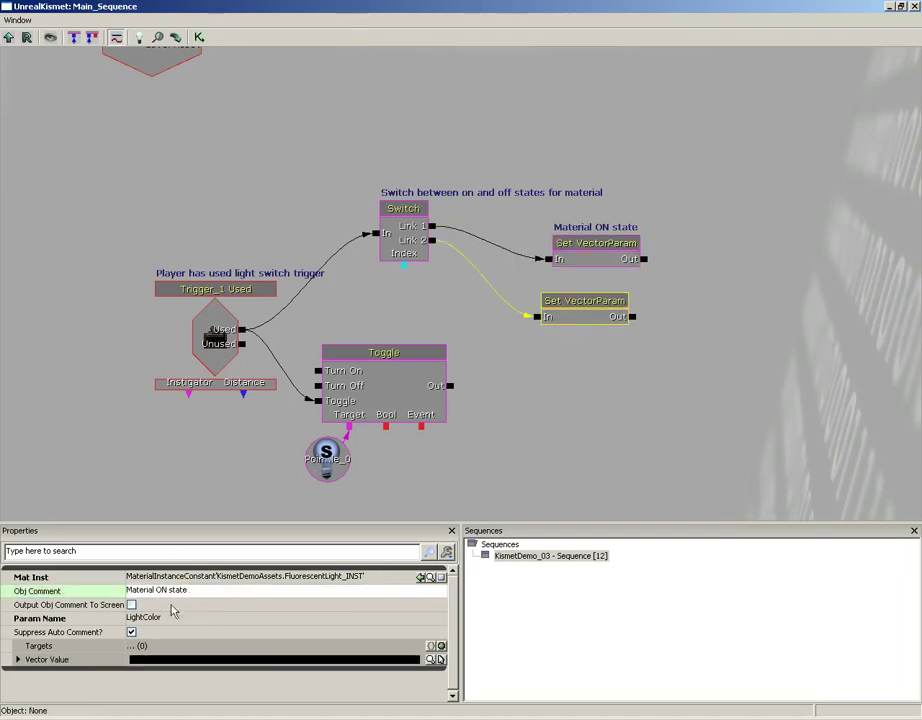
double_click(163, 590)
type("OFF")
key("Return")
- Give the Toggle node the comment 'Toggle point light'
left_click(384, 352)
left_click(143, 579)
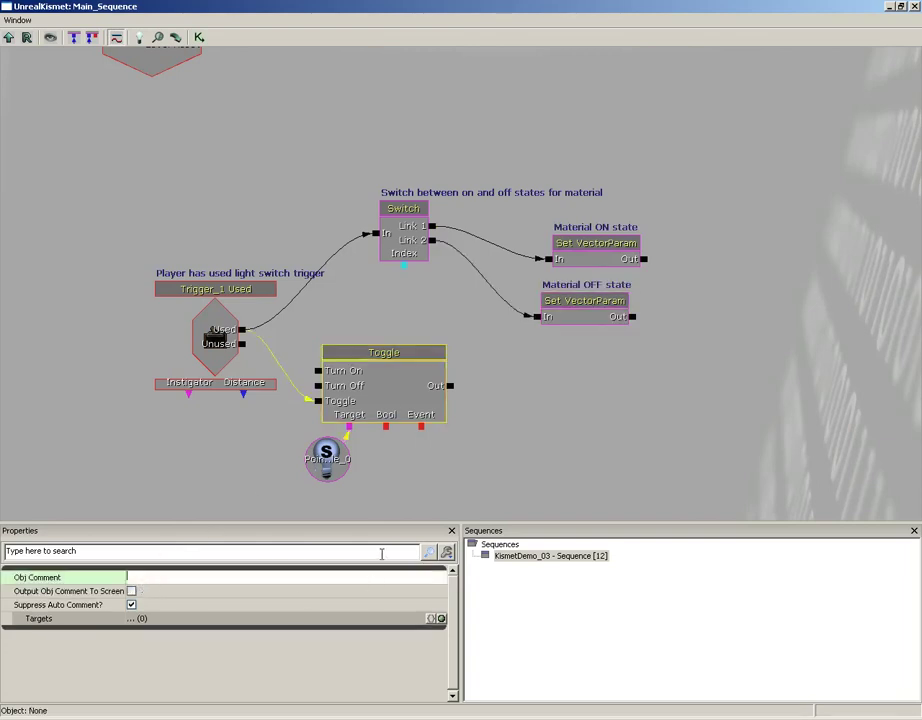
type("Toggle")
type(" point light")
key("Return")
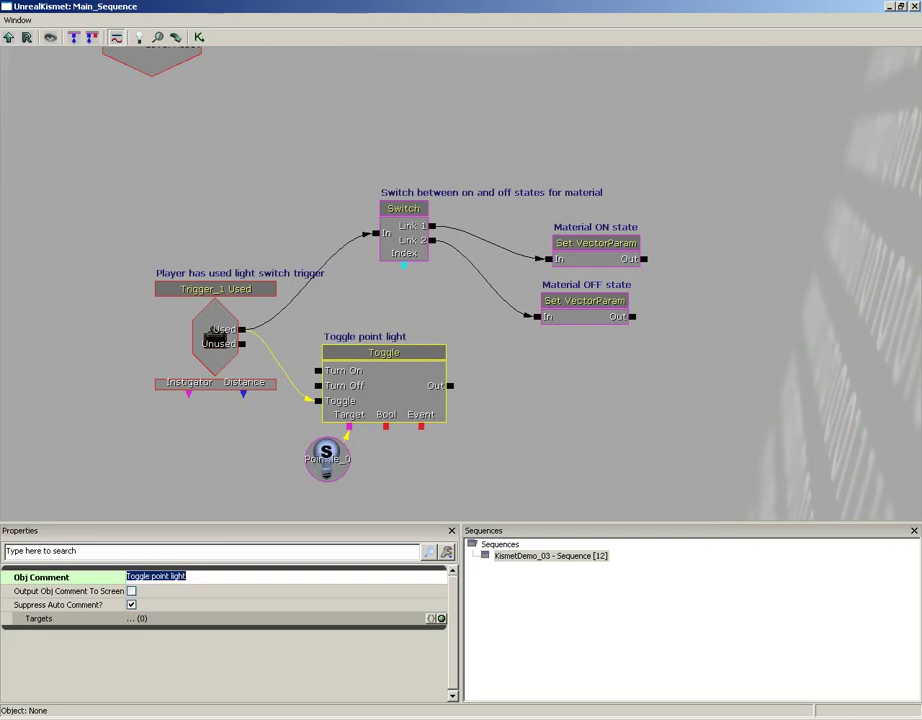
left_click(325, 468)
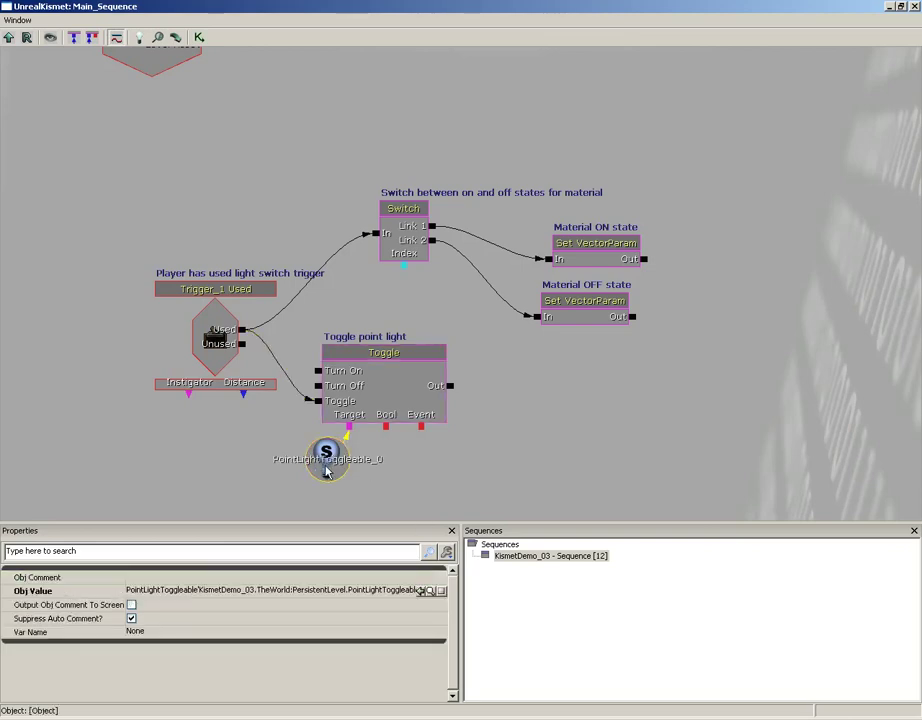
left_click(490, 464)
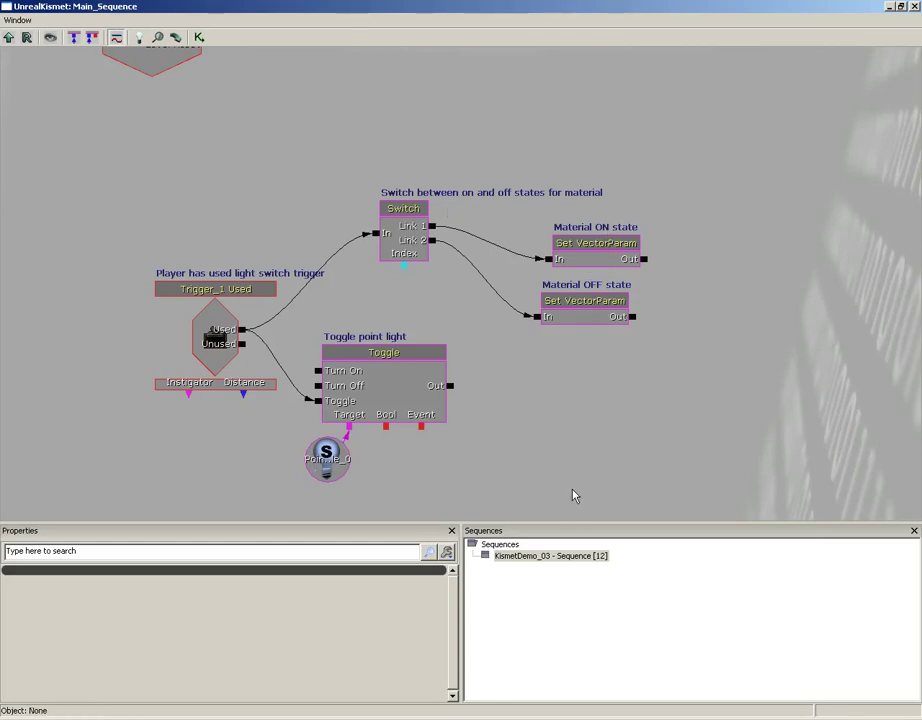
mouse_move(574, 497)
left_mouse_down()
mouse_move(556, 481)
mouse_move(546, 486)
left_mouse_up()
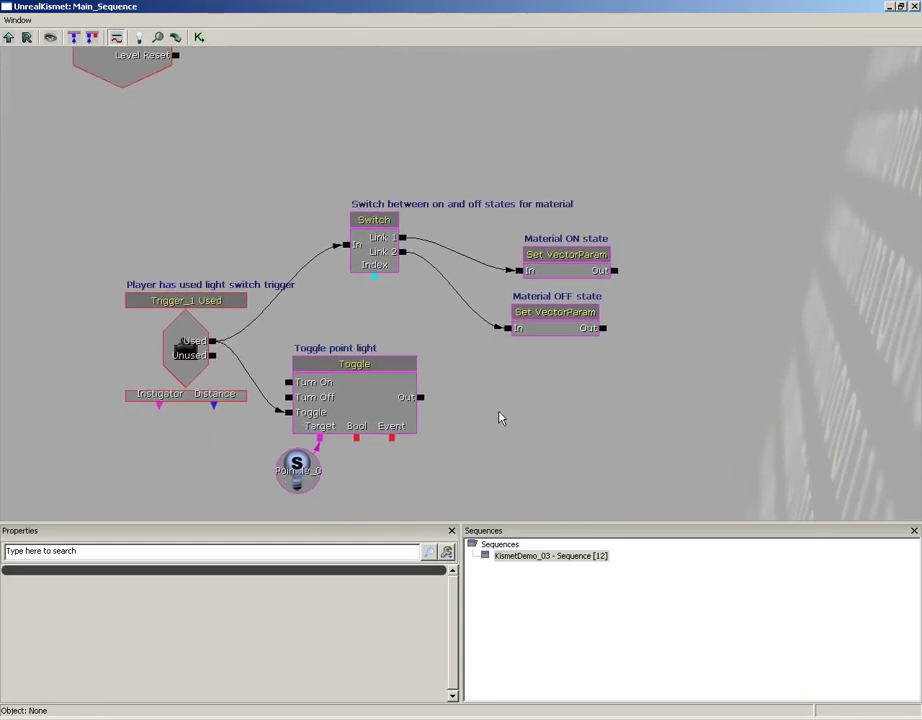
left_click(575, 330)
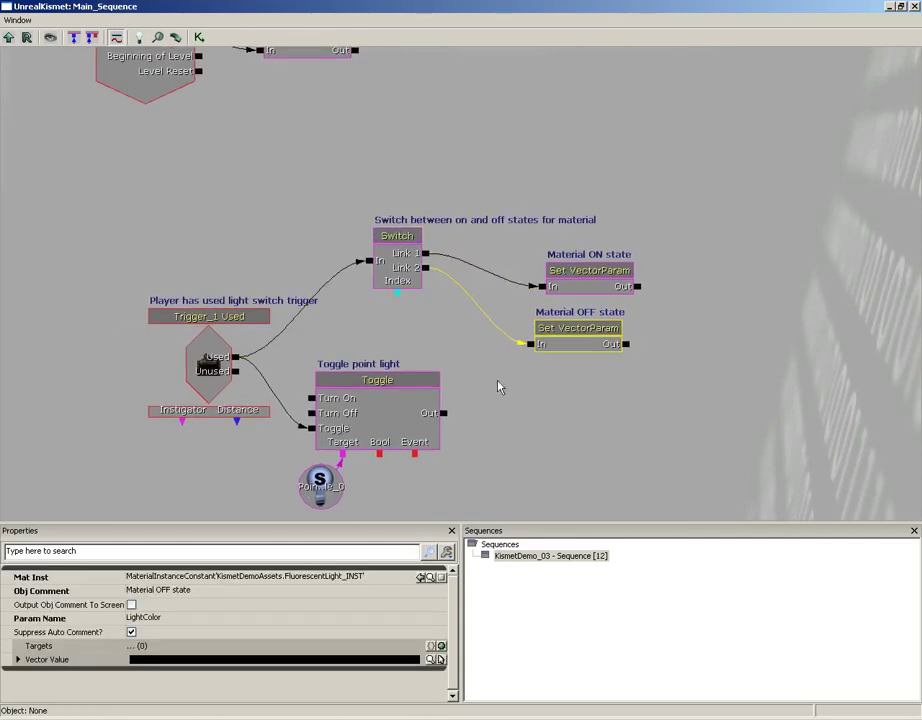
left_click_drag(497, 381, 534, 441)
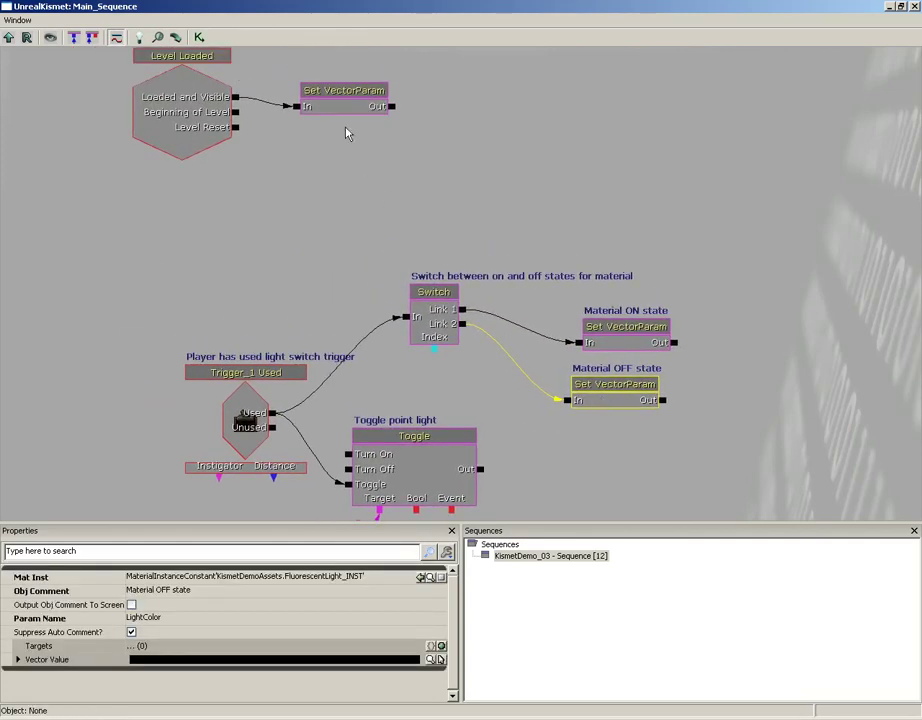
left_click_drag(320, 115, 359, 179)
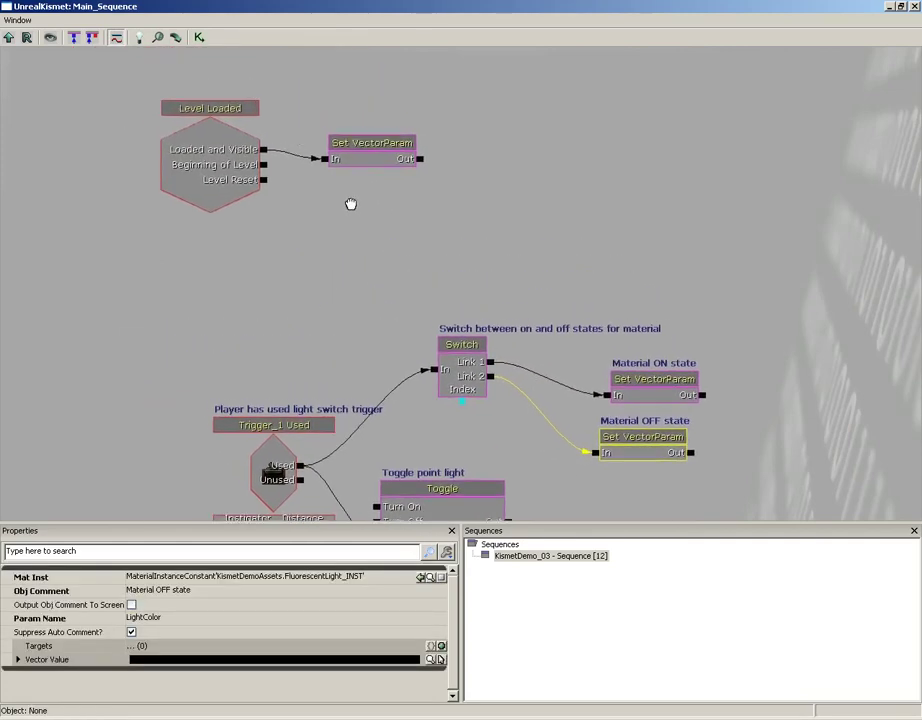
mouse_move(442, 270)
left_mouse_down()
mouse_move(447, 170)
mouse_move(469, 282)
mouse_move(453, 104)
left_mouse_up()
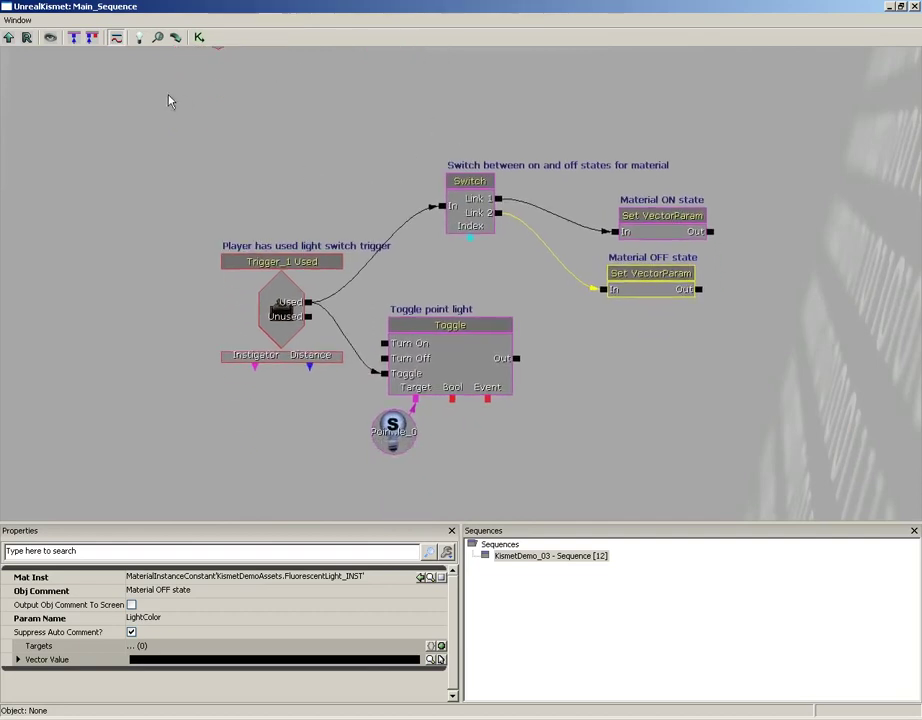
- Marquee-select the light switch nodes and add a comment box titled 'Light switch network'
left_click_drag(152, 120, 734, 483)
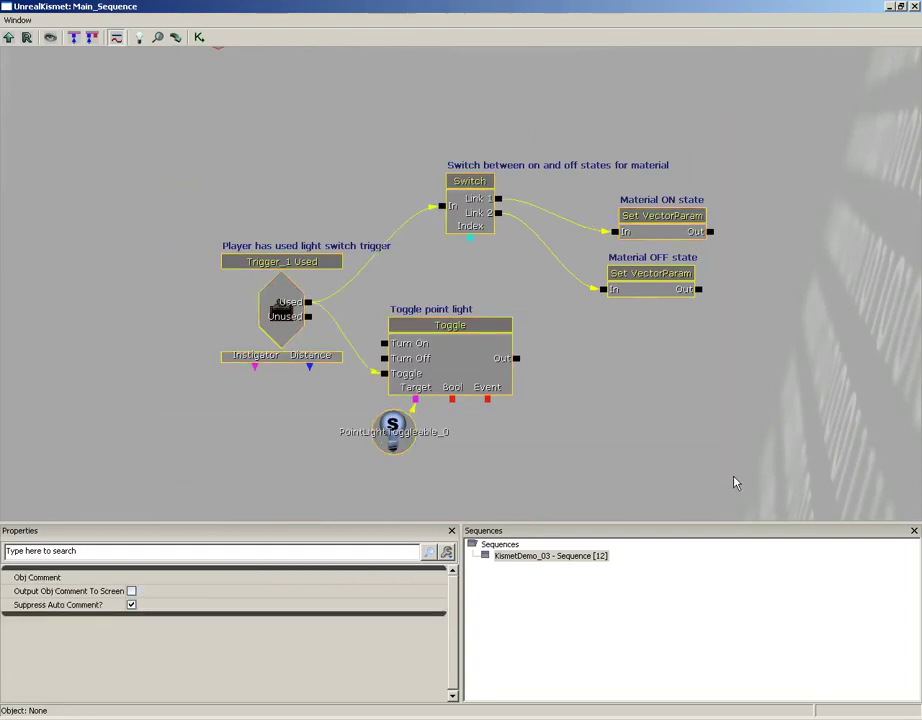
right_click(222, 136)
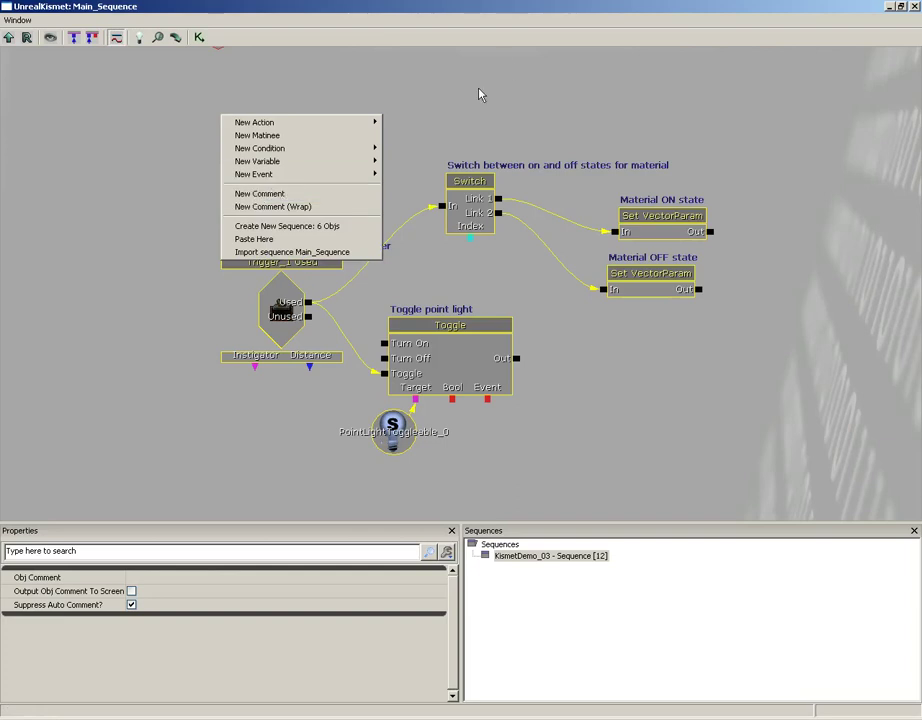
mouse_move(480, 93)
left_mouse_down()
mouse_move(434, 138)
mouse_move(467, 83)
left_mouse_up()
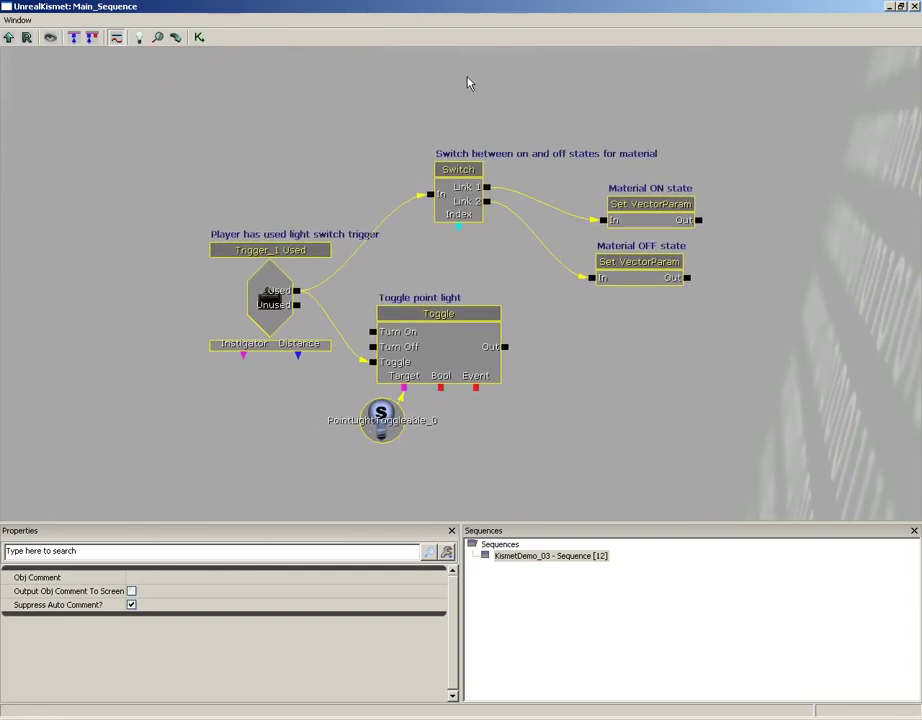
key("c")
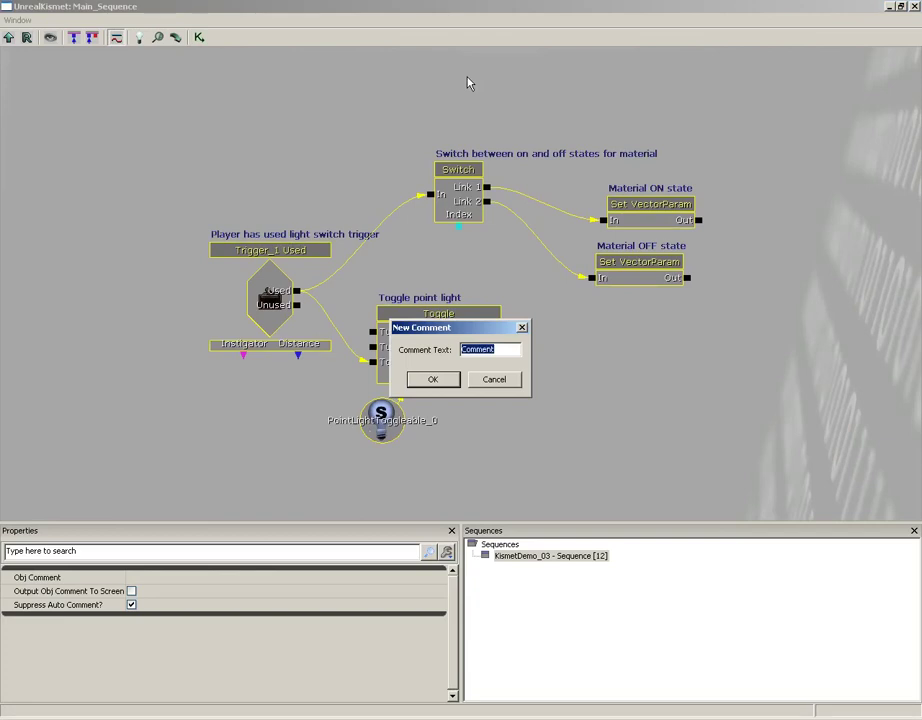
type("Light s")
type("witch network")
key("Return")
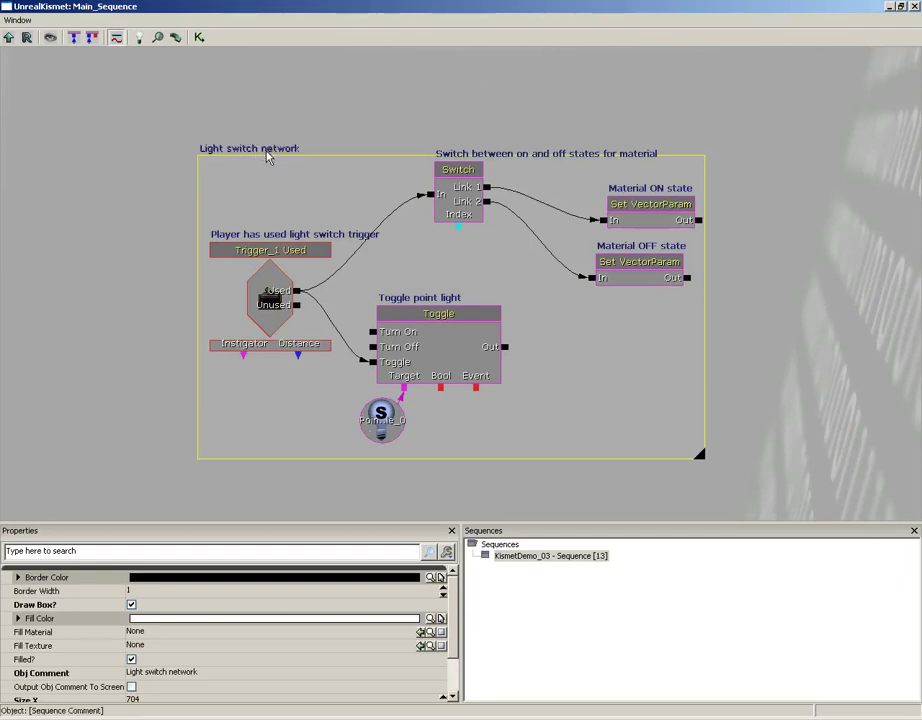
- Shift the Light switch network box up-left and drag its corner outward to frame all nodes
mouse_move(266, 147)
left_mouse_down()
mouse_move(257, 131)
mouse_move(261, 142)
left_mouse_up()
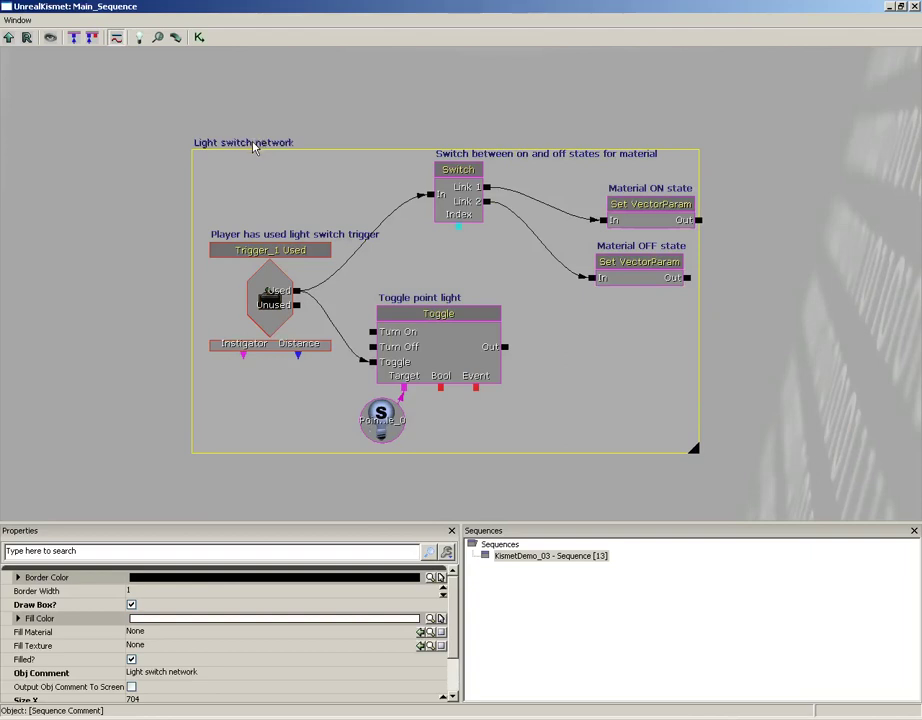
left_click_drag(266, 188, 272, 188)
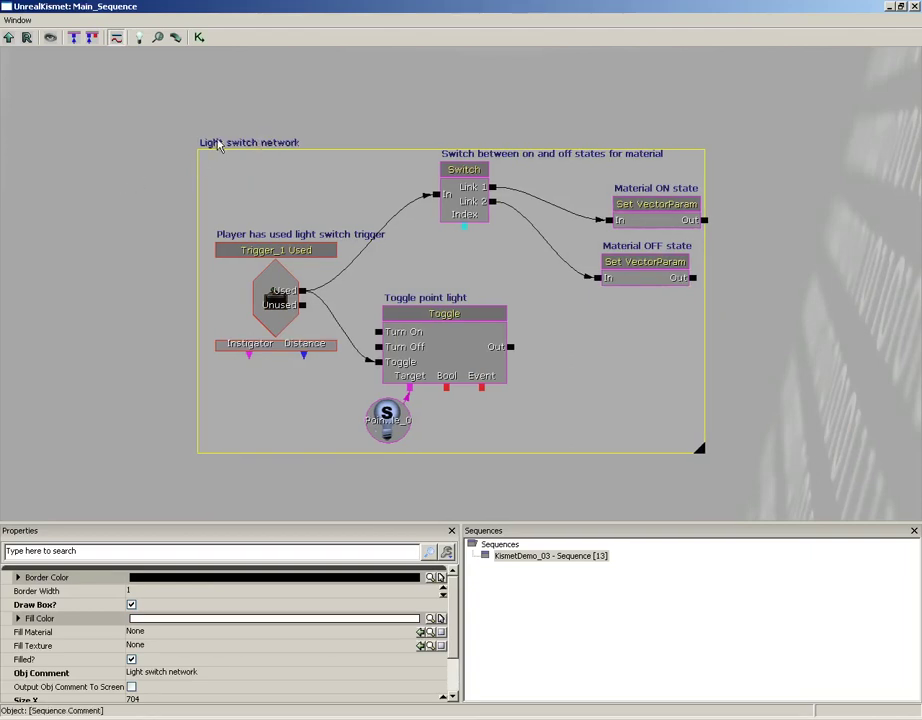
left_click(228, 150)
mouse_move(245, 150)
left_mouse_down()
mouse_move(248, 126)
mouse_move(225, 107)
left_mouse_up()
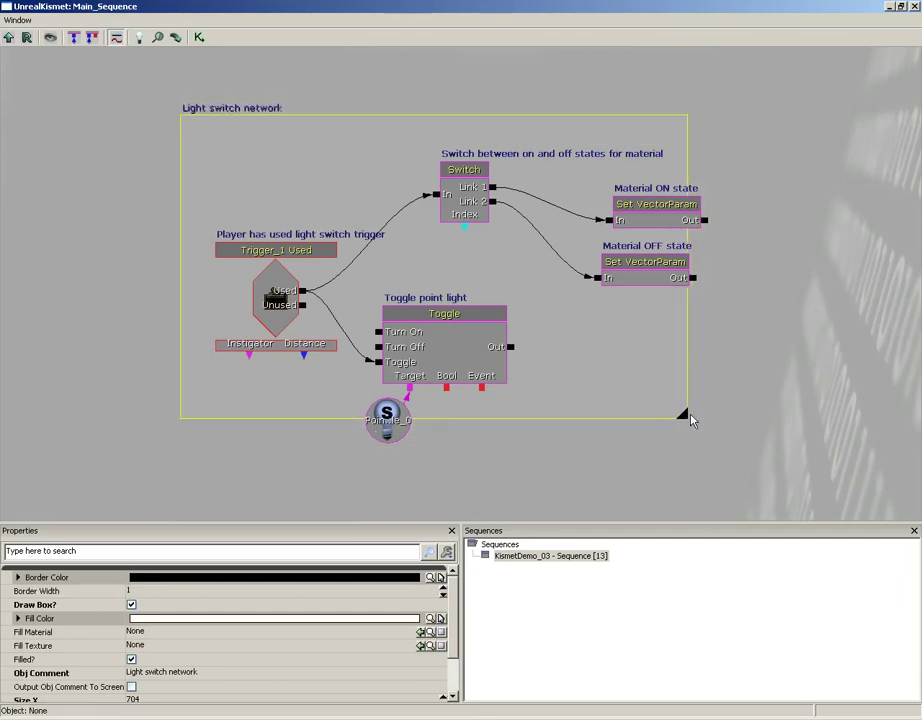
mouse_move(685, 418)
left_mouse_down()
mouse_move(691, 434)
mouse_move(757, 486)
mouse_move(774, 484)
left_mouse_up()
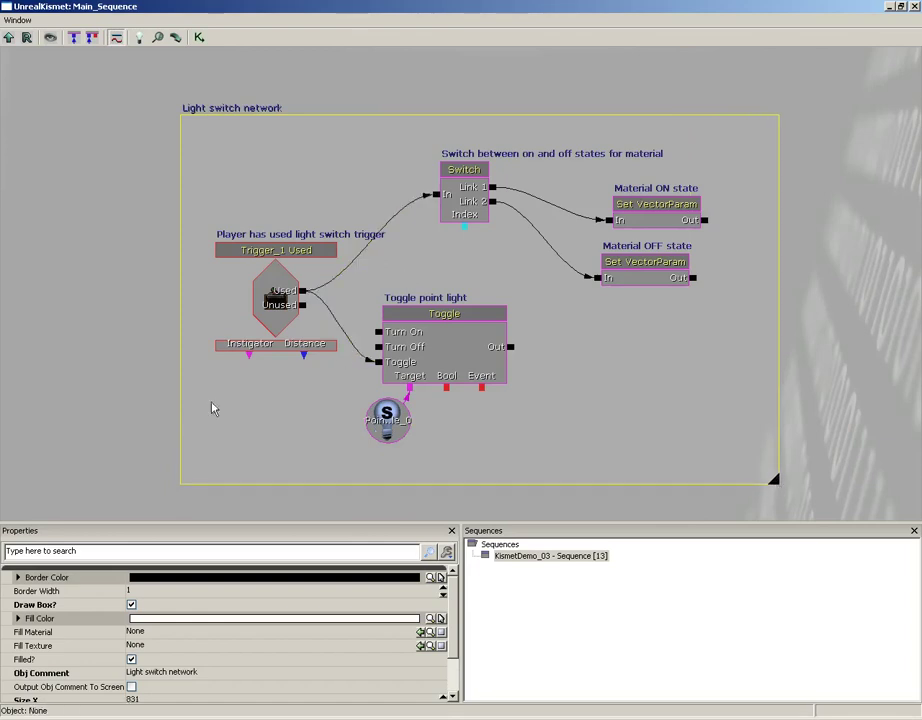
- Keep Draw Box enabled and set the comment's Border Width to 3
left_click(131, 605)
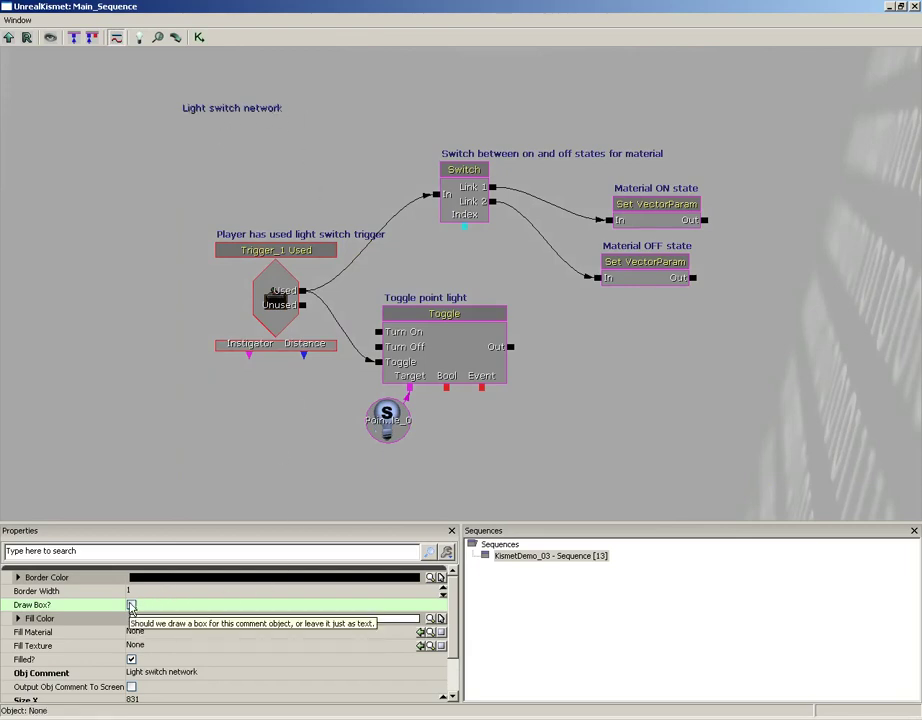
left_click(131, 606)
left_click(160, 591)
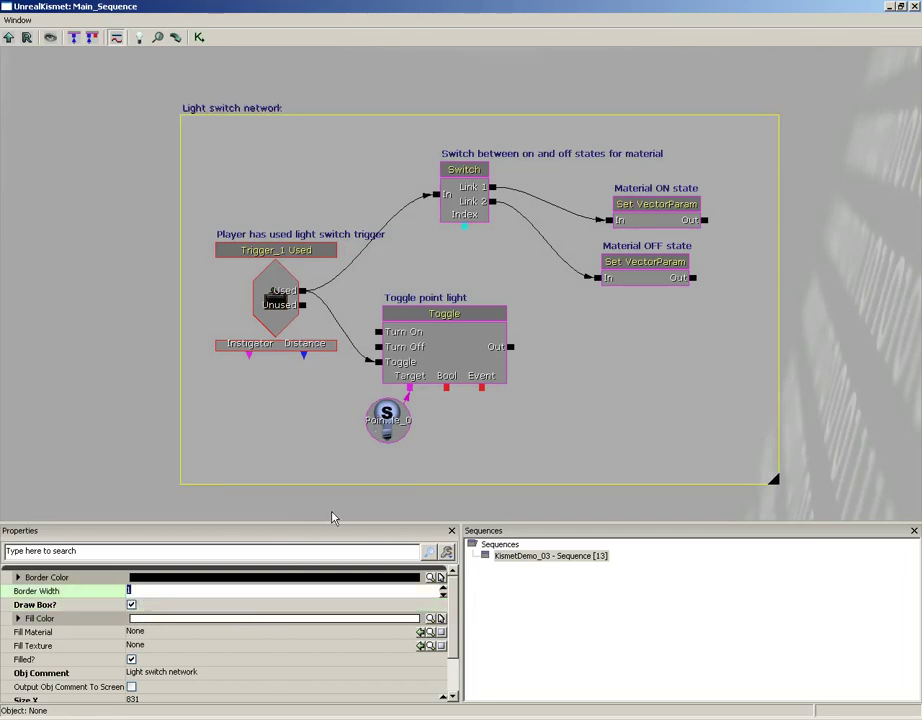
type("3")
key("Return")
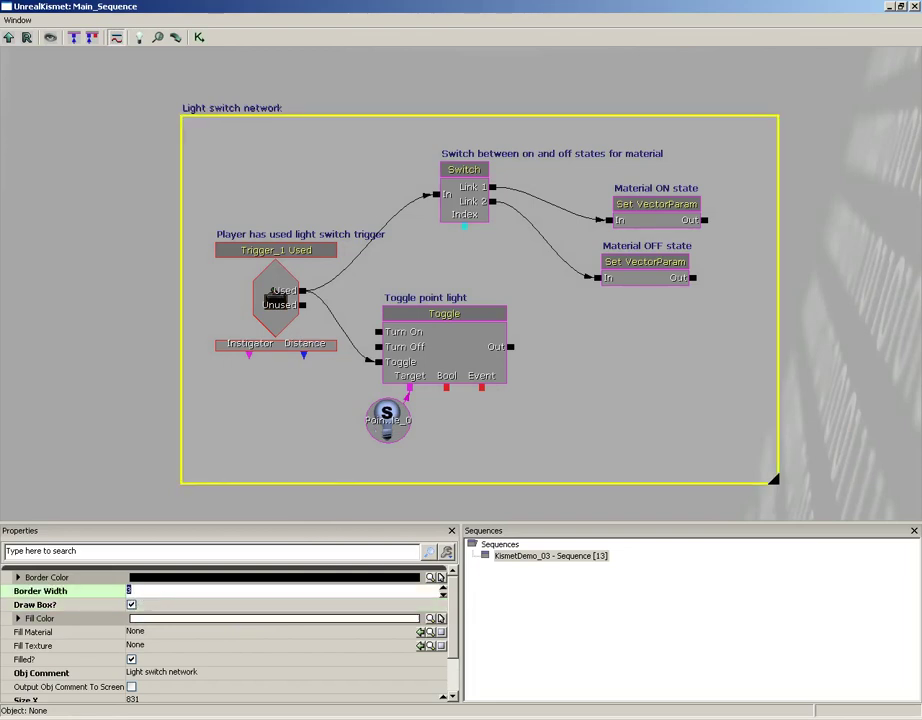
left_click(104, 310)
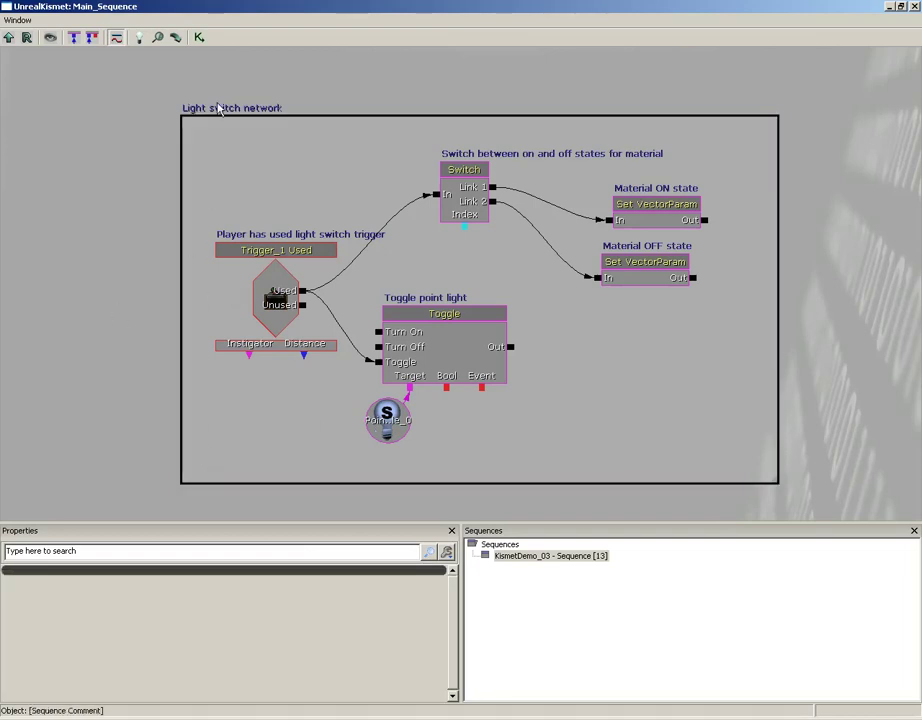
left_click(195, 448)
- Expand the comment's Fill Color and set its alpha to 64
double_click(85, 620)
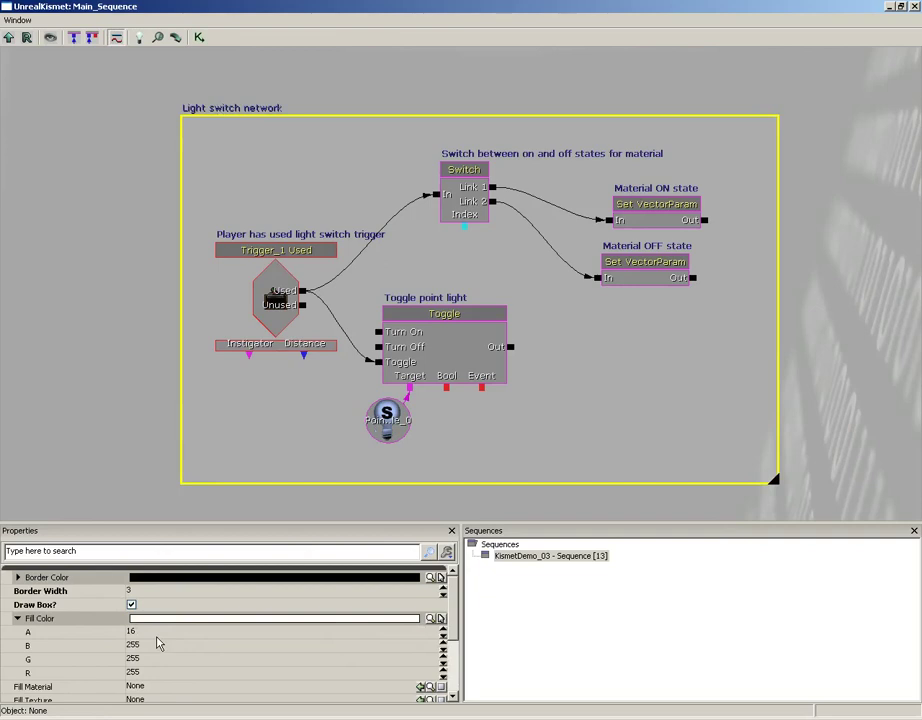
left_click(172, 659)
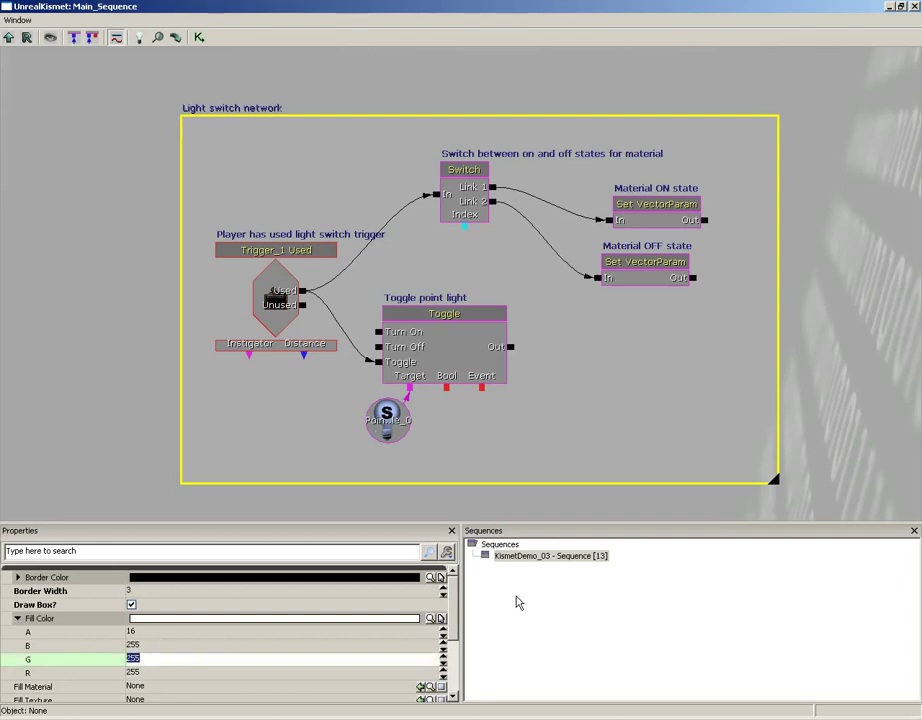
type("0")
key("Tab")
type("0")
key("Tab")
key("shift+Tab")
key("shift+Tab")
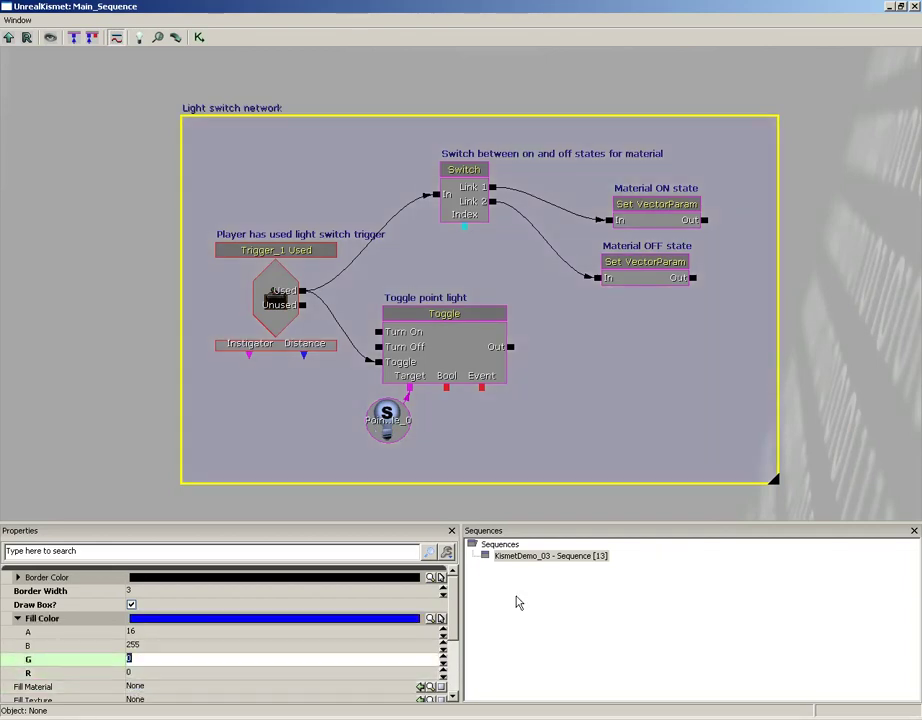
left_click(140, 632)
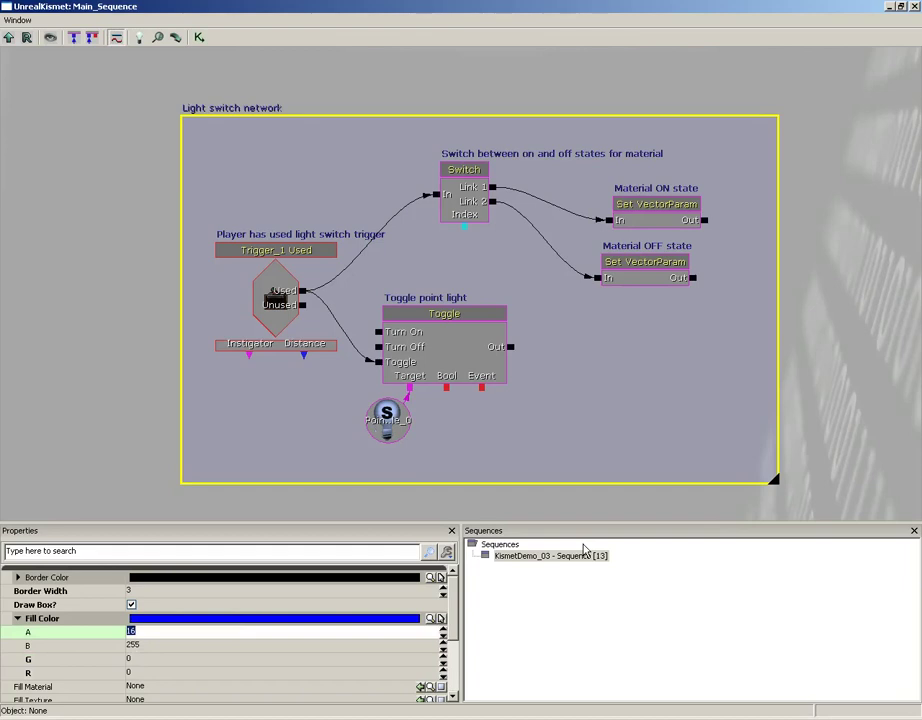
type("64")
key("Return")
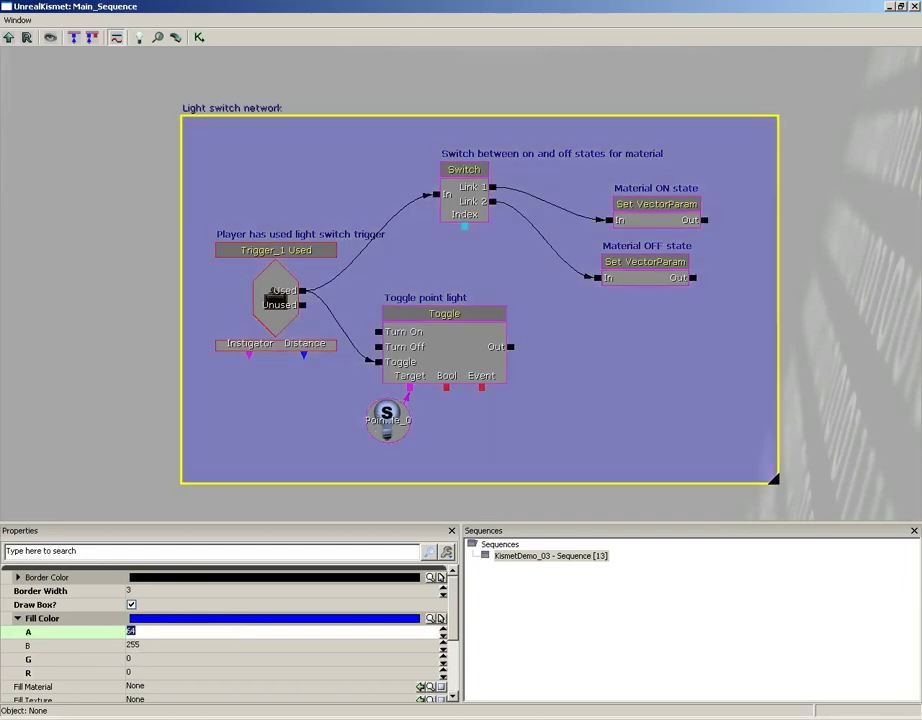
- Set the fill colour's green value to 100 and deselect to check the tint
scroll(560, 250, "down", 5)
scroll(520, 260, "up", 5)
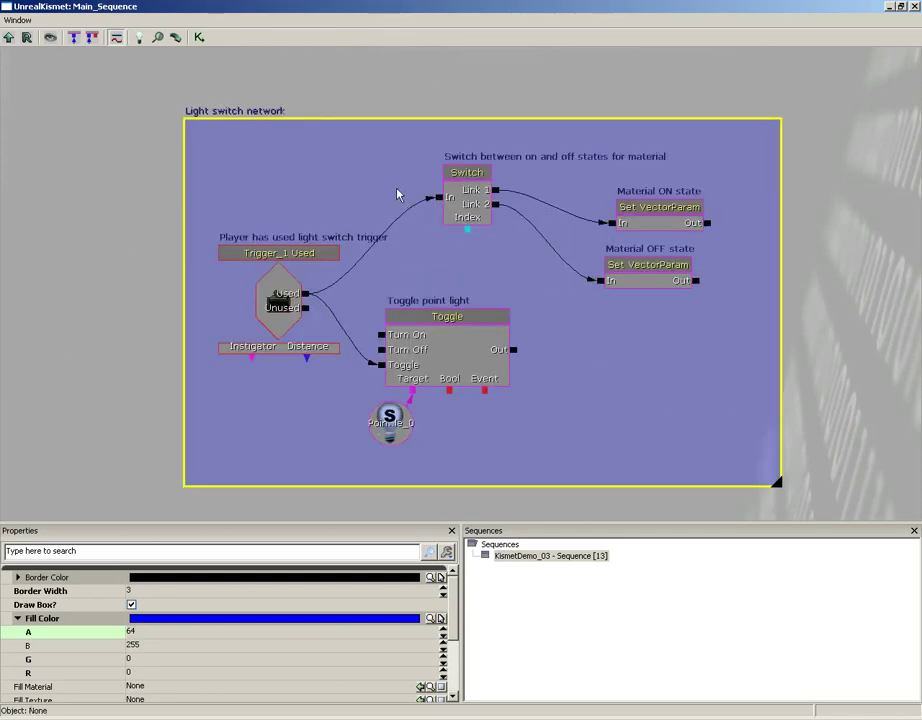
left_click(150, 632)
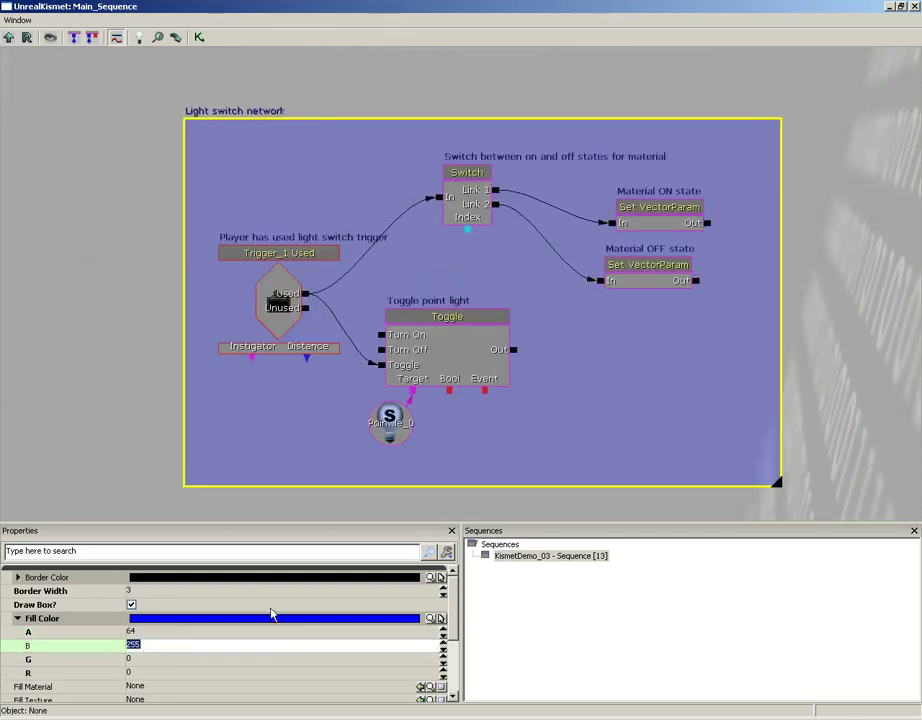
left_click(150, 659)
type("1")
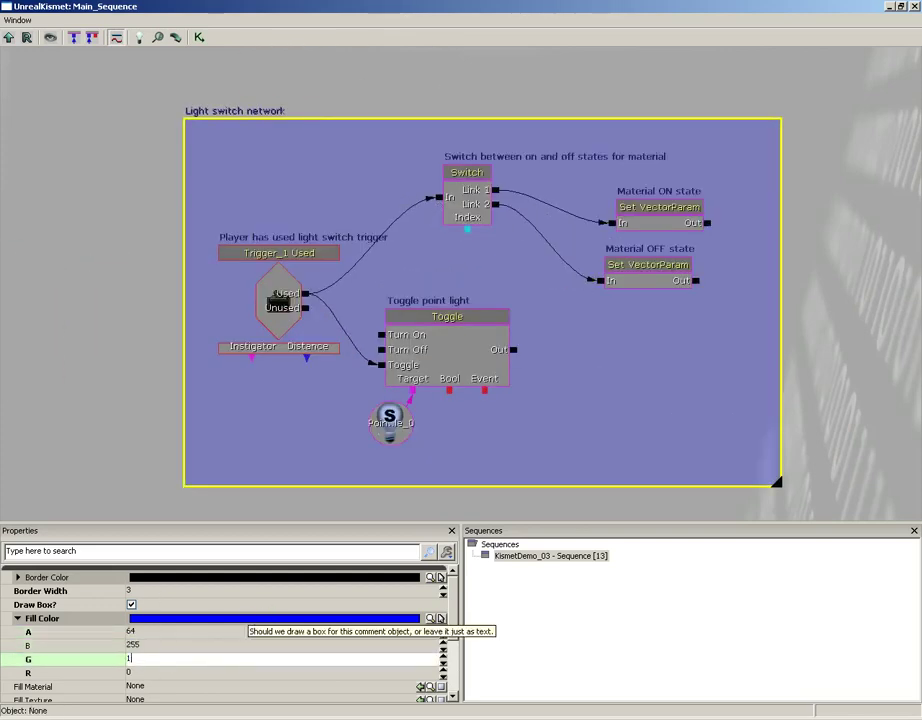
type("00")
key("Return")
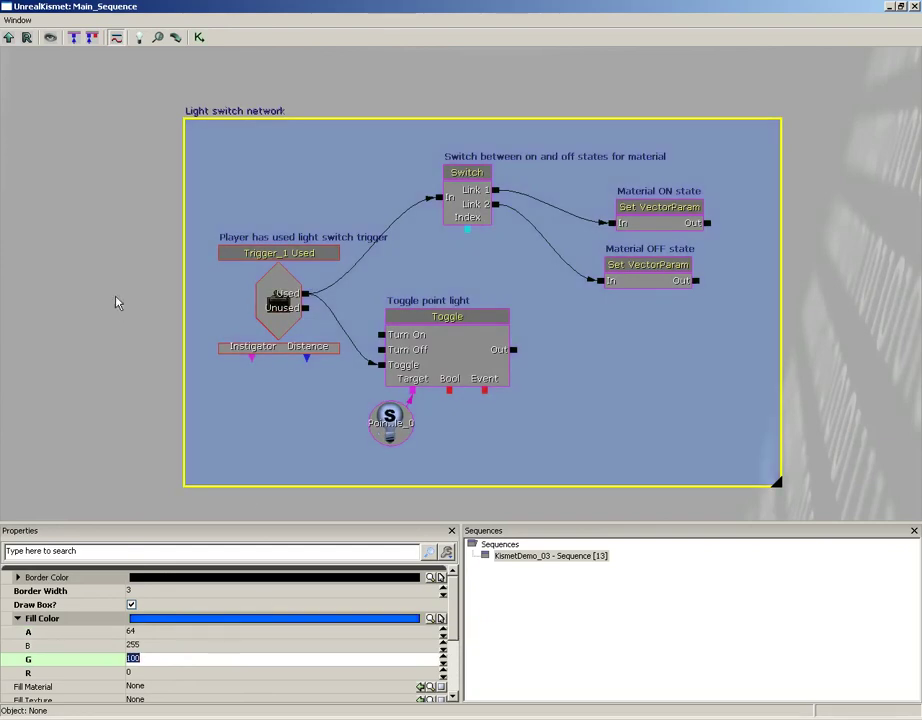
left_click(134, 273)
mouse_move(134, 273)
left_mouse_down()
mouse_move(92, 275)
mouse_move(145, 217)
mouse_move(119, 255)
left_mouse_up()
- Zoom and pan to bring the Level Loaded event and its Set VectorParam into view
scroll(116, 200, "down", 5)
scroll(110, 130, "down", 2)
scroll(180, 190, "up", 1)
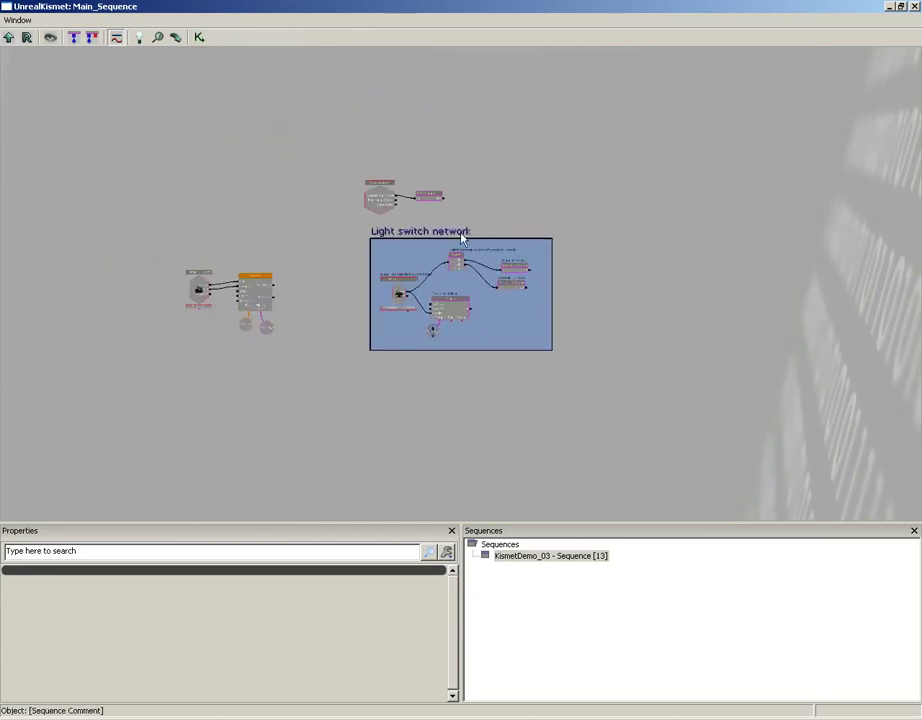
scroll(320, 250, "down", 2)
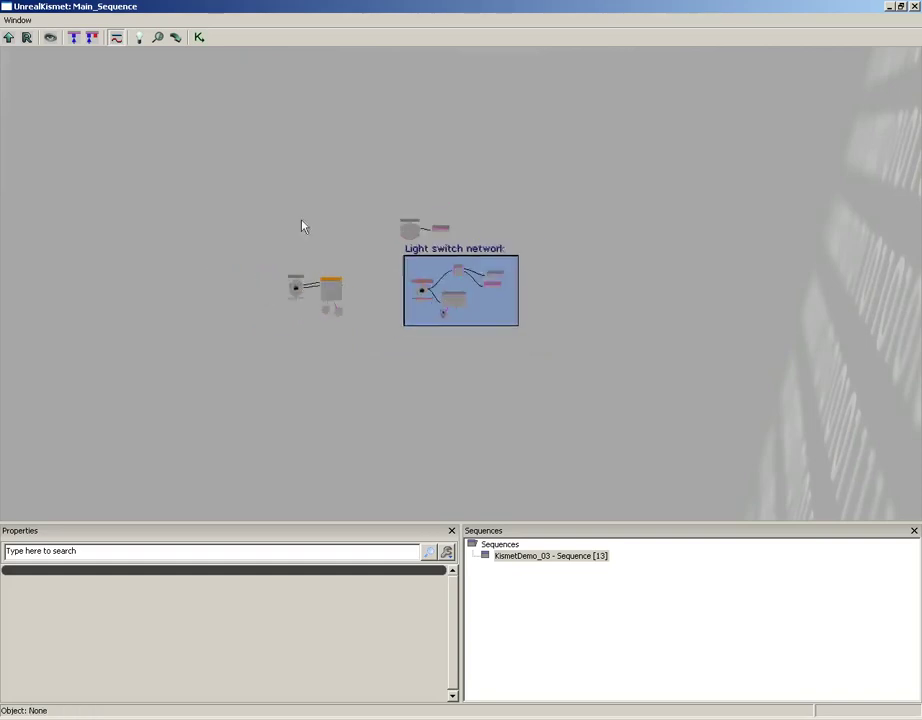
scroll(285, 185, "down", 2)
scroll(265, 170, "up", 1)
scroll(263, 240, "up", 2)
scroll(263, 215, "down", 1)
scroll(254, 251, "up", 1)
scroll(254, 240, "down", 2)
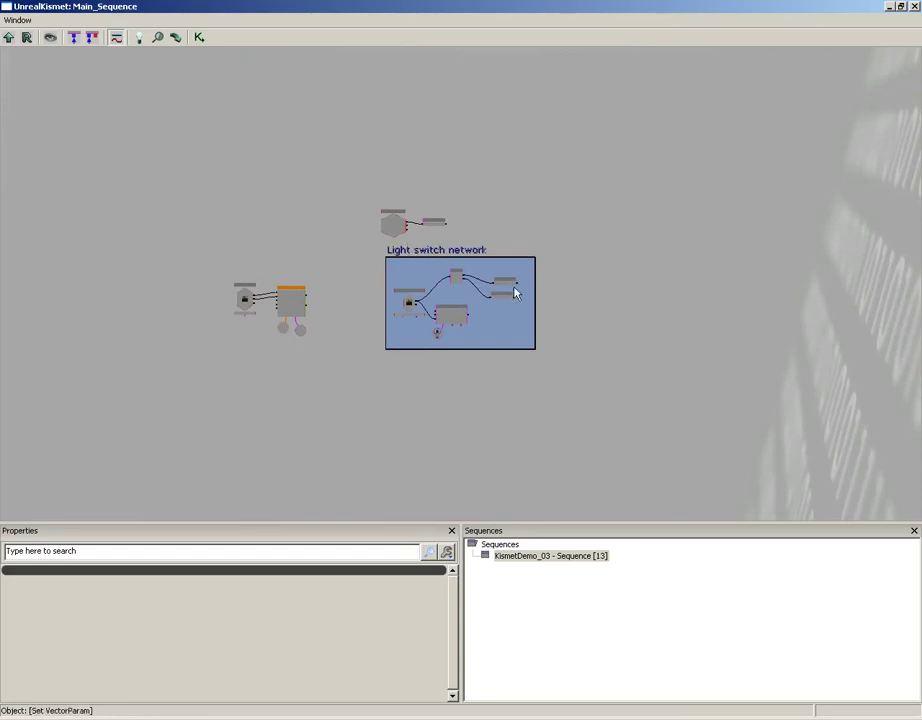
scroll(338, 244, "up", 1)
scroll(338, 244, "up", 3)
scroll(338, 244, "up", 3)
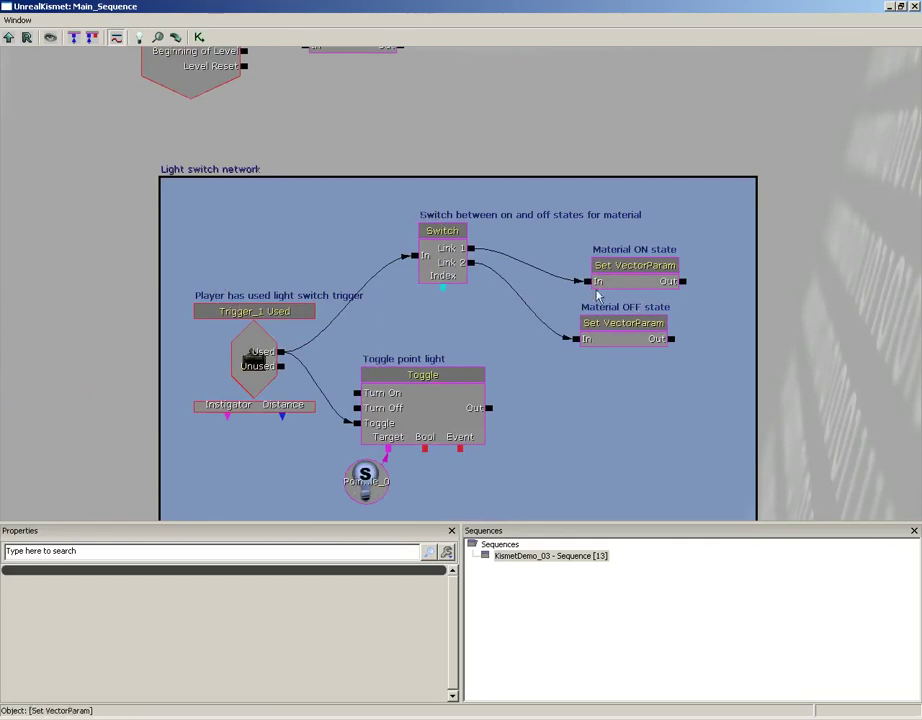
mouse_move(276, 138)
left_mouse_down()
mouse_move(308, 205)
mouse_move(465, 299)
mouse_move(516, 352)
left_mouse_up()
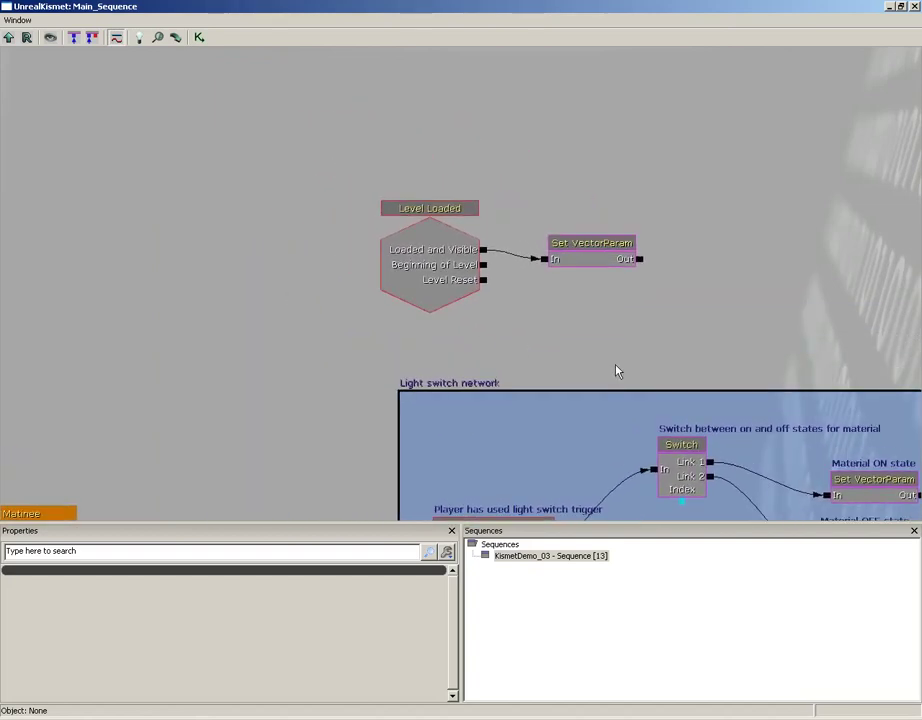
- Wrap Level Loaded and Set VectorParam in a larger 'Initial level conditions' comment box
left_click_drag(341, 159, 679, 357, "ctrl+alt")
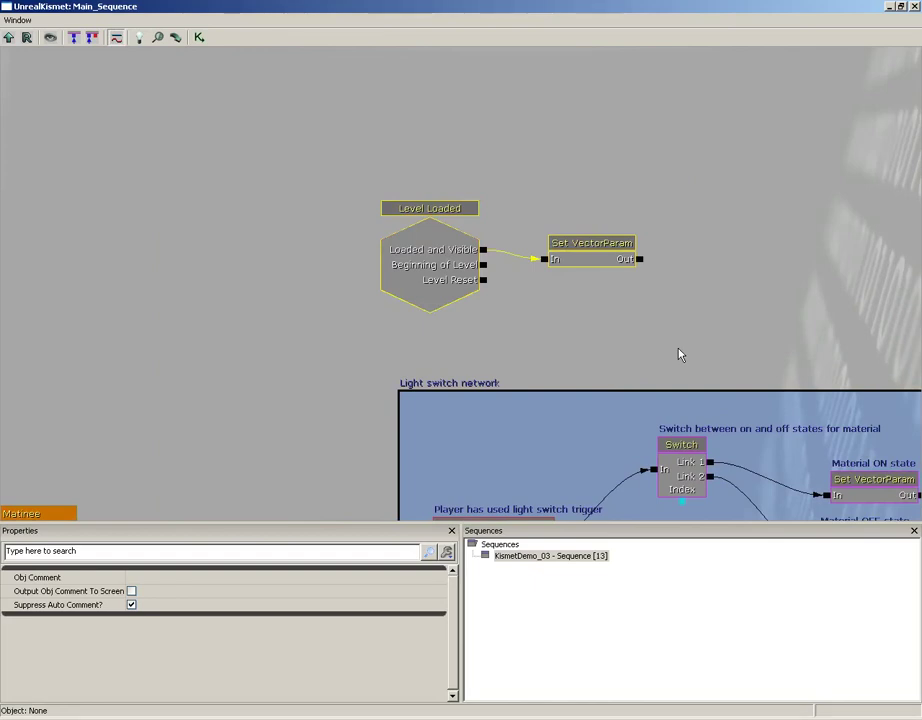
type("c")
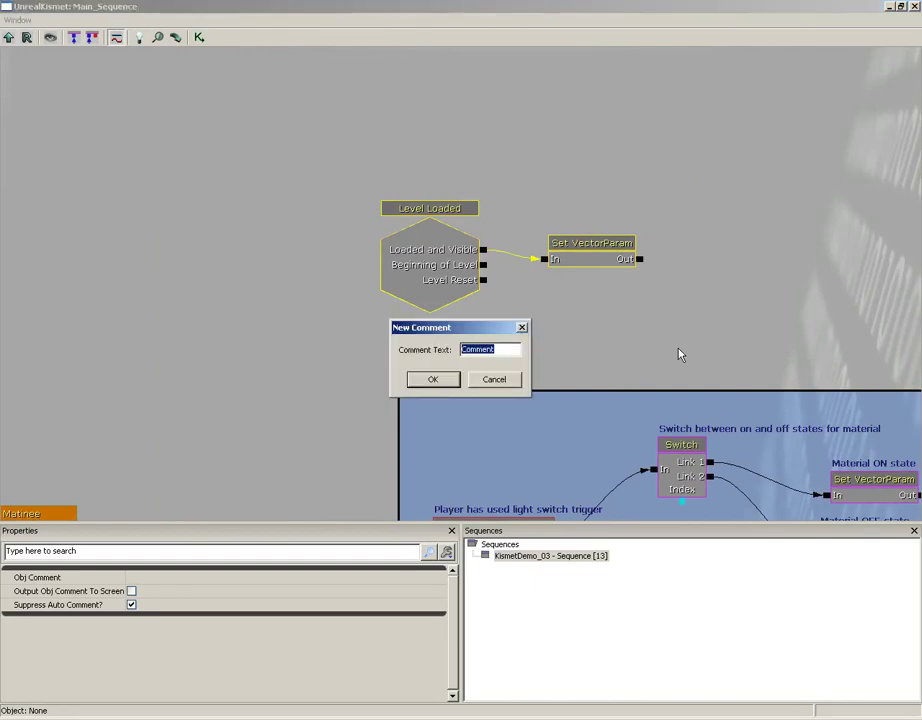
type("Initiaol")
type("level conditions")
key("Return")
left_click_drag(440, 186, 428, 180)
mouse_move(630, 282)
left_mouse_down()
mouse_move(665, 336)
mouse_move(680, 336)
left_mouse_up()
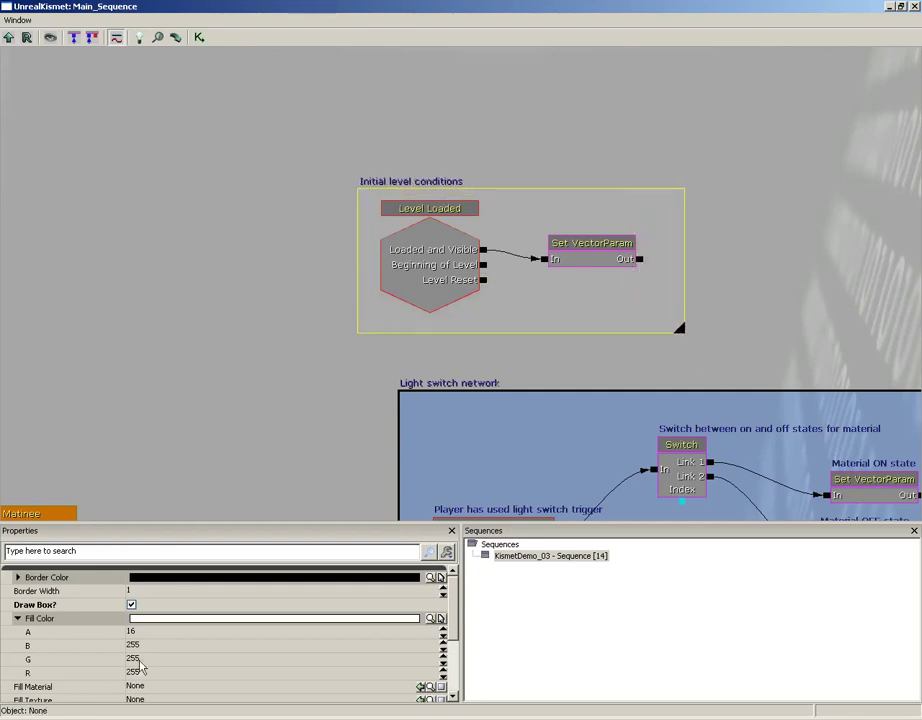
- Set the box fill colour to B, G, R 0 with alpha 32 for a translucent black fill
left_click(201, 640)
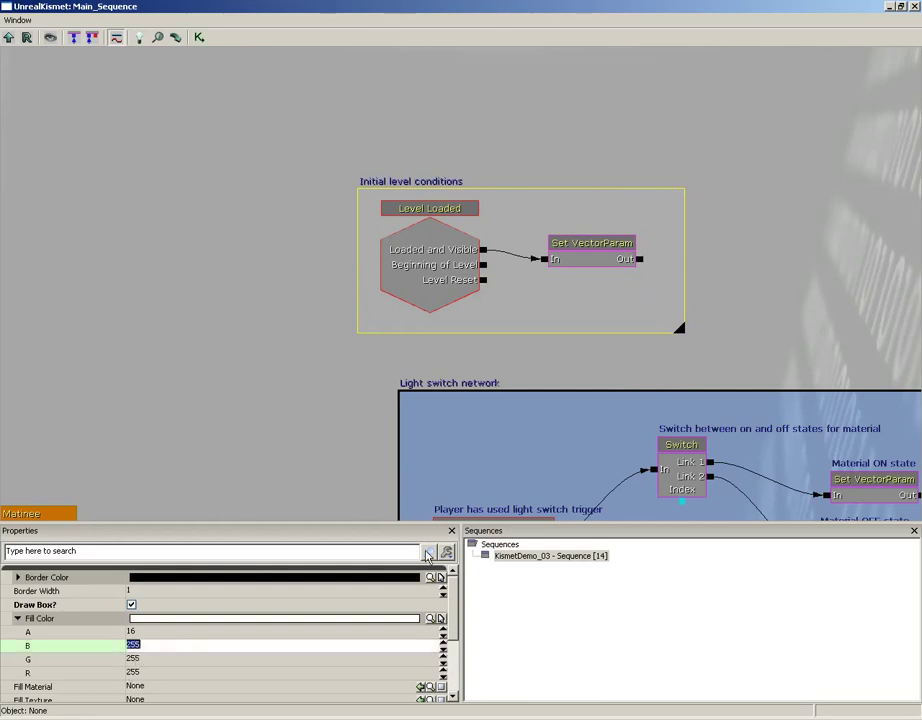
type("0")
key("Tab")
type("0")
key("Tab")
type("0")
left_click(158, 632)
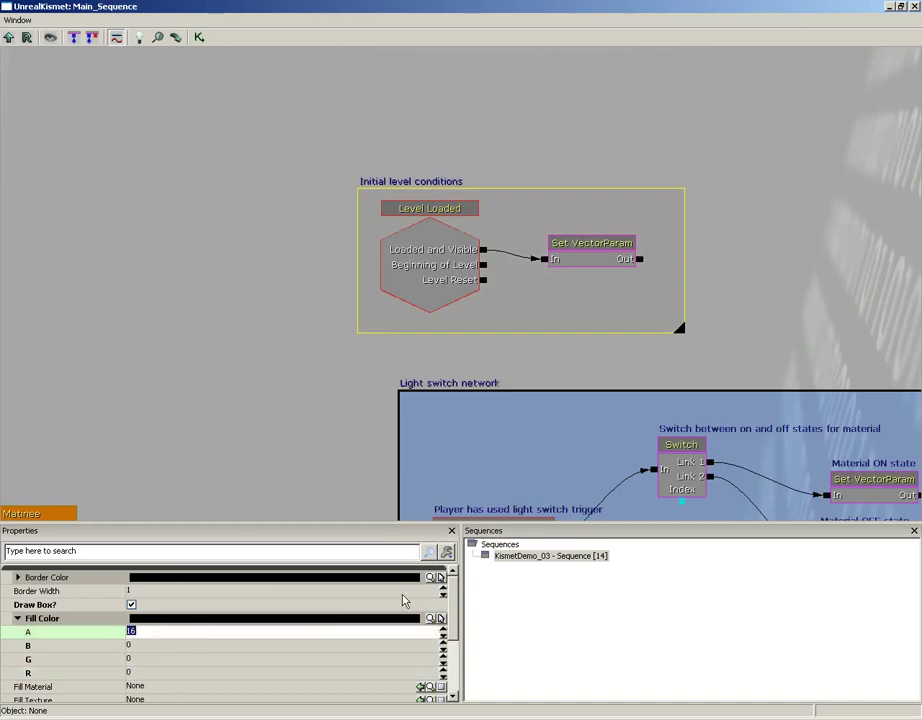
type("32")
key("Return")
scroll(206, 255, "down", 3)
scroll(173, 200, "down", 2)
scroll(172, 321, "up", 5)
- Add a 'Door Network' comment around the Trigger_0 Touch and Matinee nodes
left_click_drag(234, 334, 523, 115)
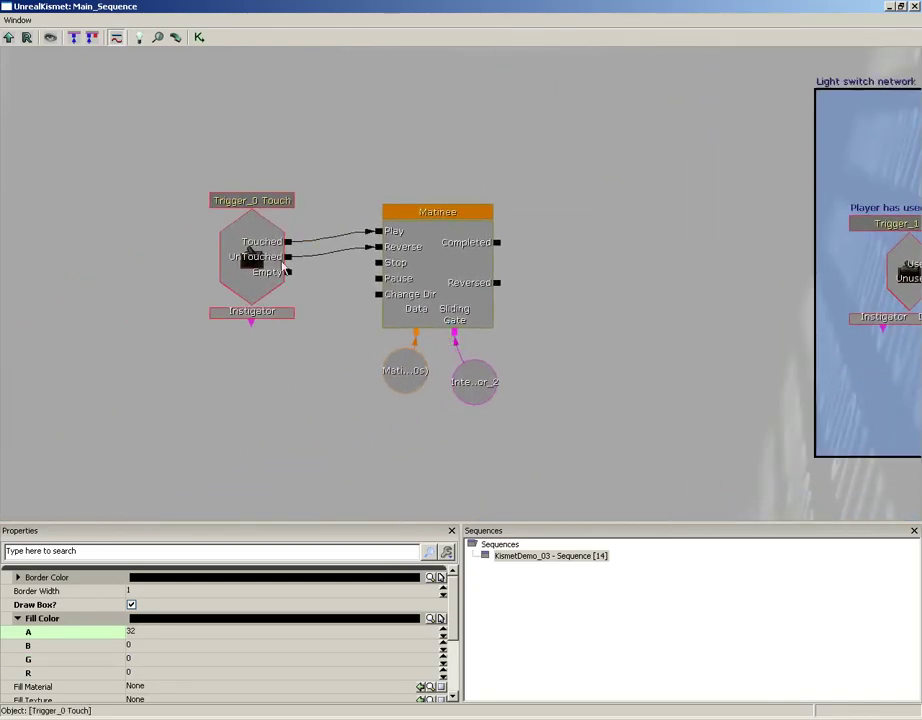
mouse_move(158, 136)
left_mouse_down("ctrl+alt")
mouse_move(320, 282)
mouse_move(553, 456)
left_mouse_up("ctrl+alt")
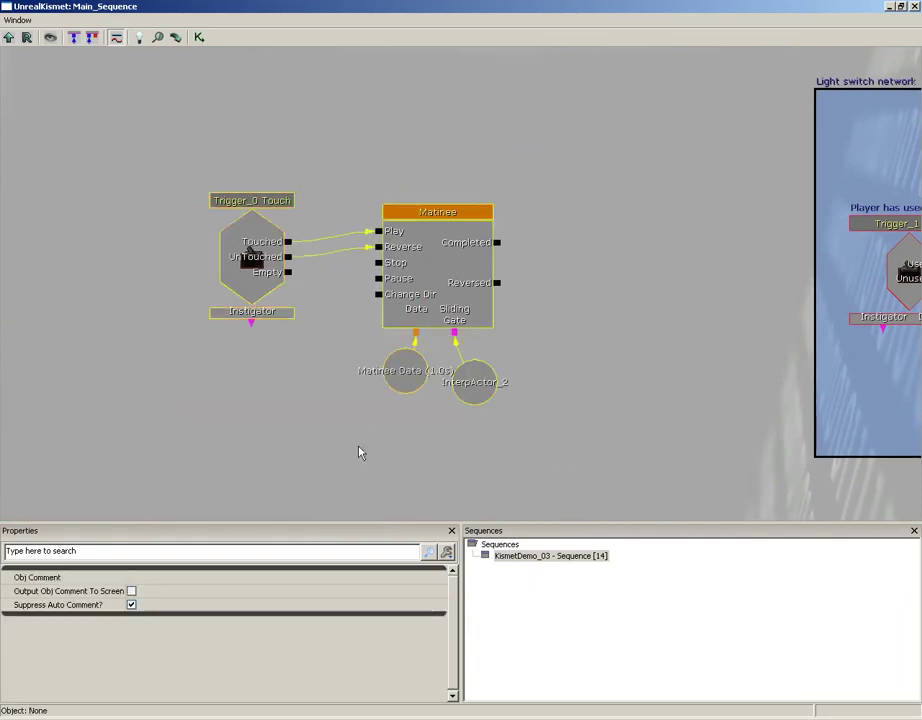
type("c")
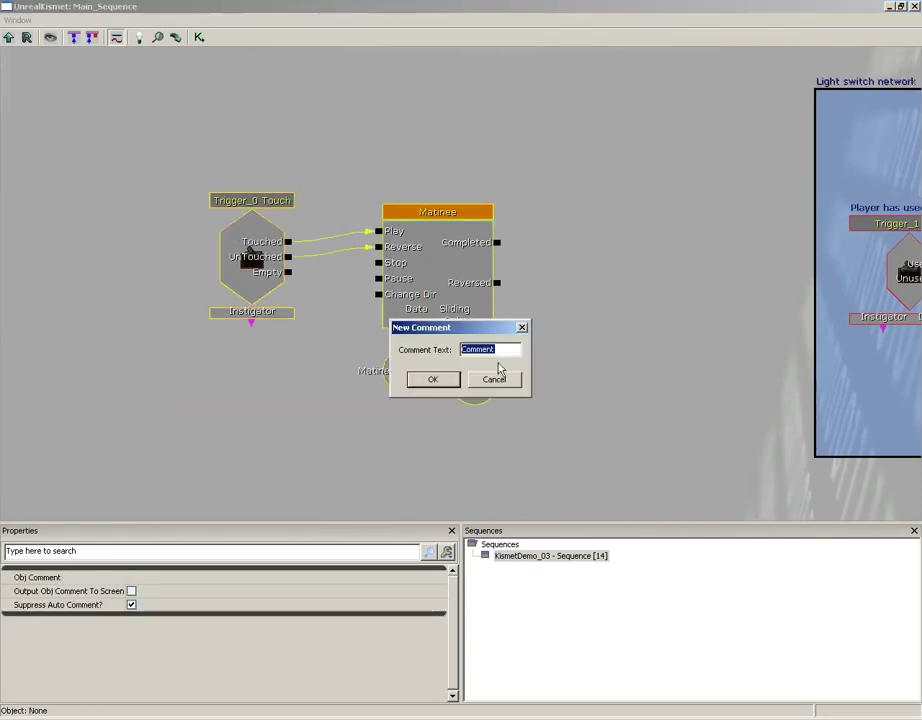
type("Do")
key("BackSpace")
key("BackSpace")
type("Door Network")
key("Return")
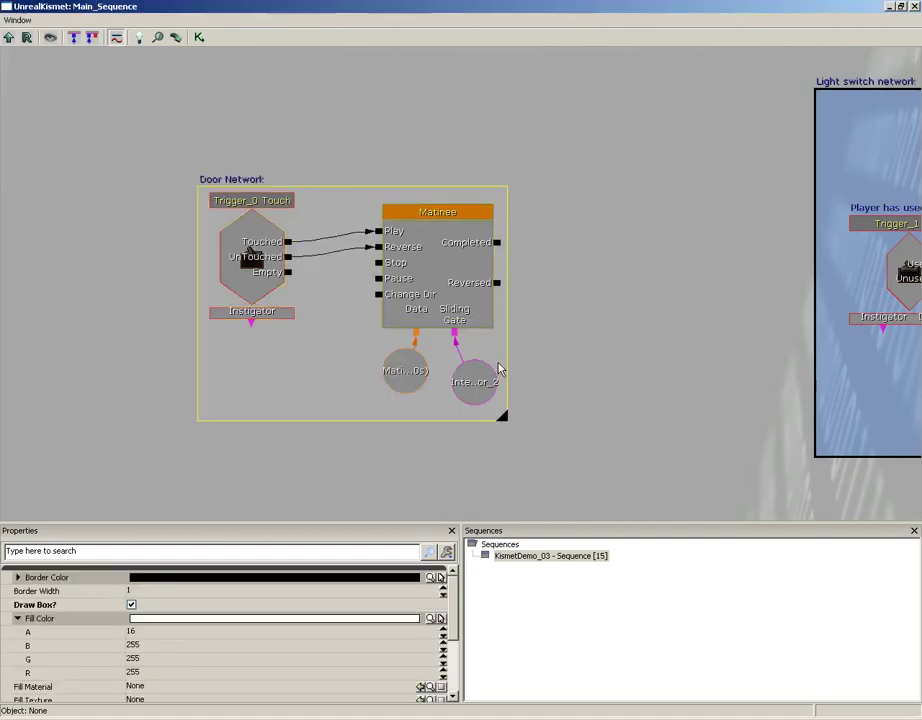
- Enlarge the Door Network box around its nodes and thicken its border width
left_click_drag(248, 178, 223, 165)
left_click_drag(488, 407, 588, 458)
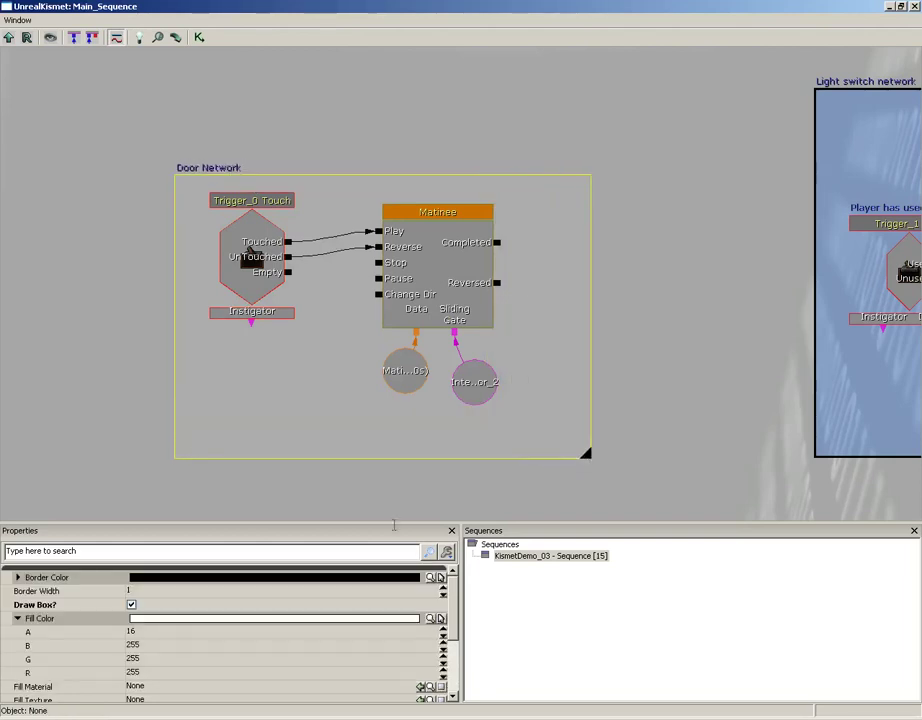
left_click(190, 591)
key("Return")
- Deselect and zoom out to frame the Door Network, Light switch and Initial conditions boxes
left_click(62, 337)
scroll(103, 305, "down", 2)
scroll(103, 305, "down", 3)
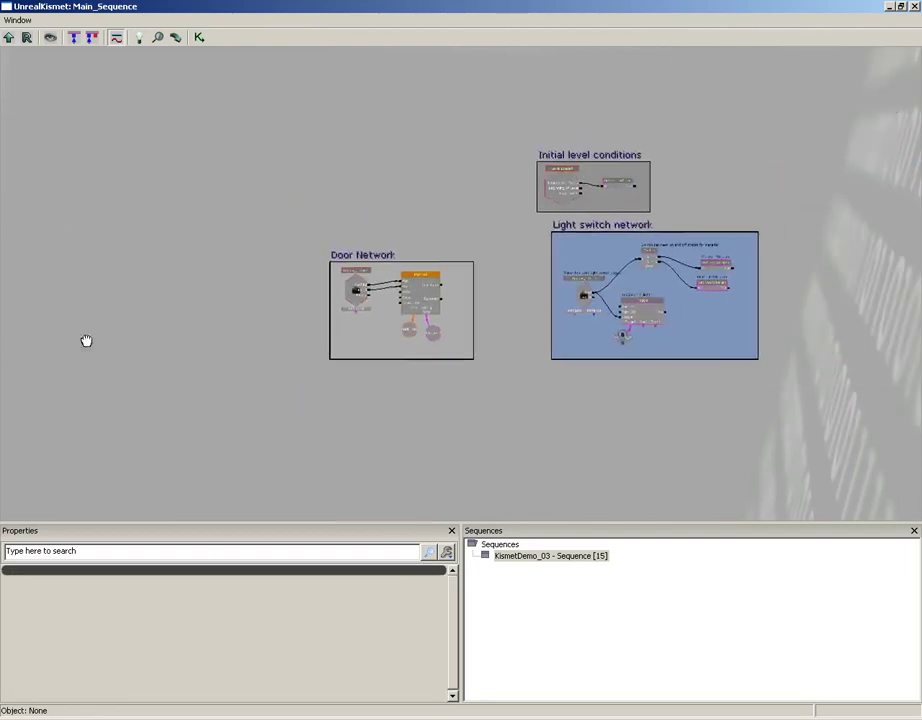
left_click_drag(60, 358, 38, 366)
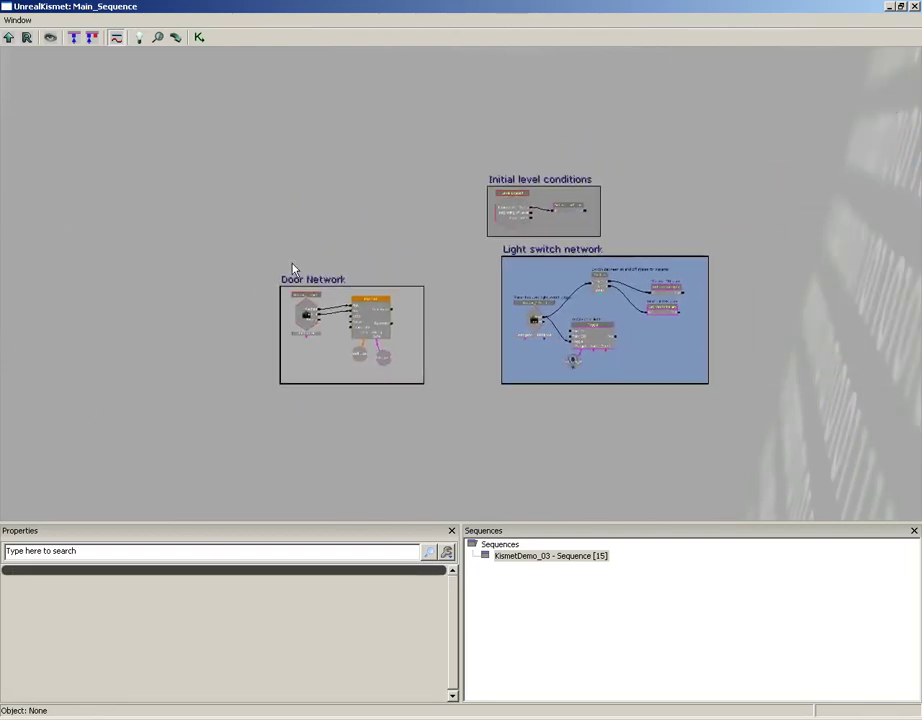